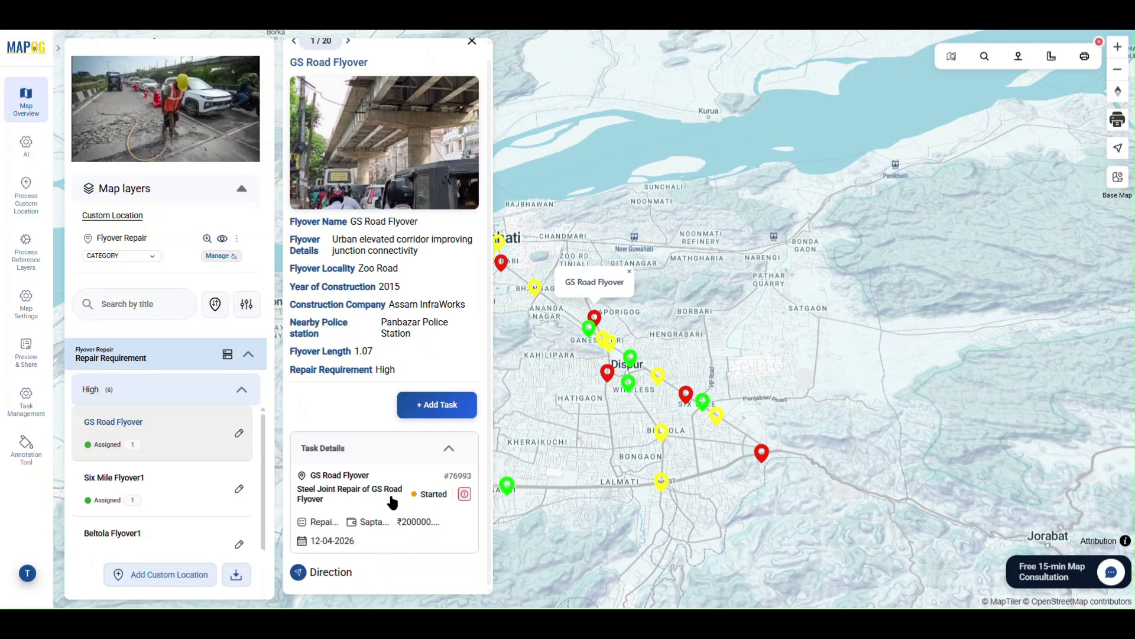
Step: Examine the steel joint repair task assigned to GS Road Flyover on the finished repair map
{"action": "left_click", "coordinate": [334, 486]}
{"action": "scroll", "coordinate": [661, 328], "scroll_direction": "down", "scroll_amount": 5}
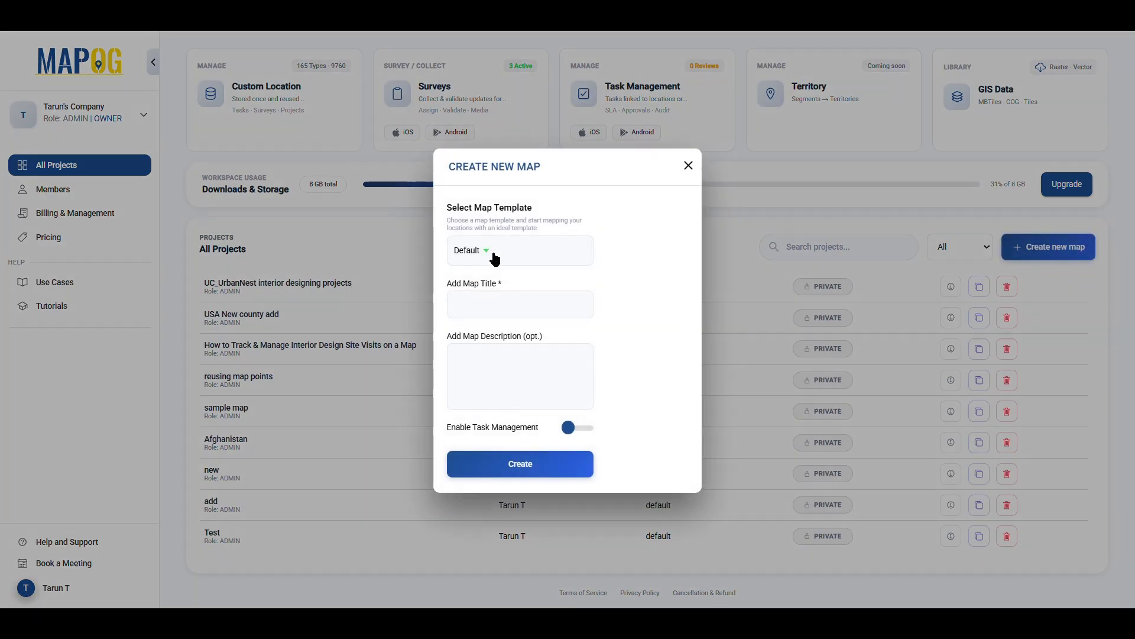
Step: Create a map from the Category template titled "UC: Repair and Service Visits", with a description of repair and service visits and task management enabled
{"action": "left_click", "coordinate": [495, 254]}
{"action": "left_click", "coordinate": [480, 400]}
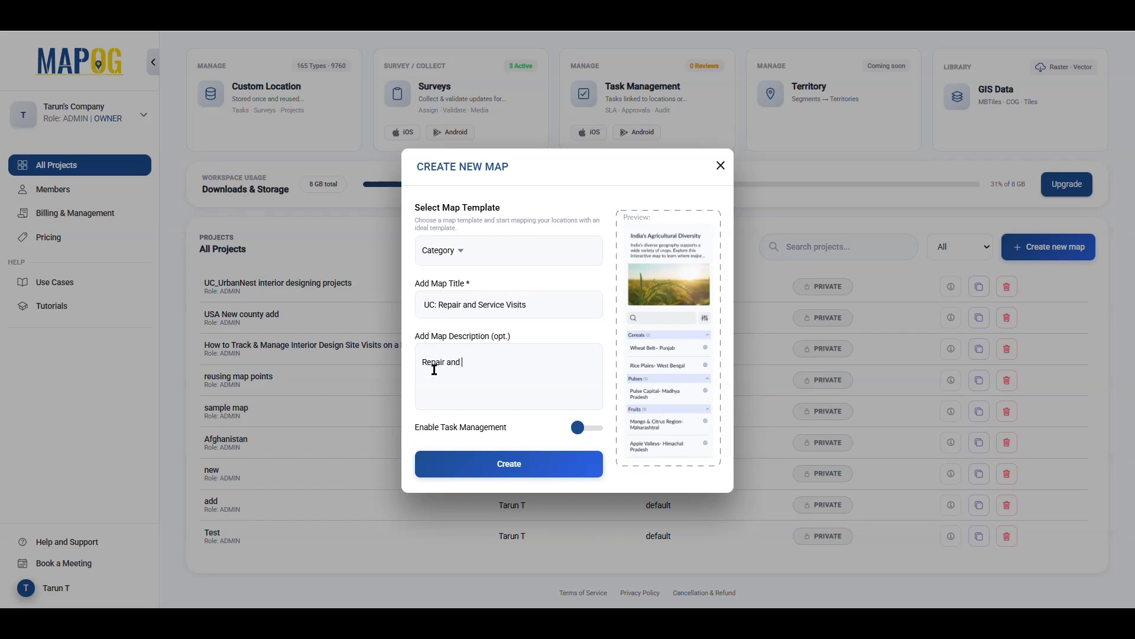
{"action": "key", "text": "ctrl+a"}
{"action": "key", "text": "ctrl+v"}
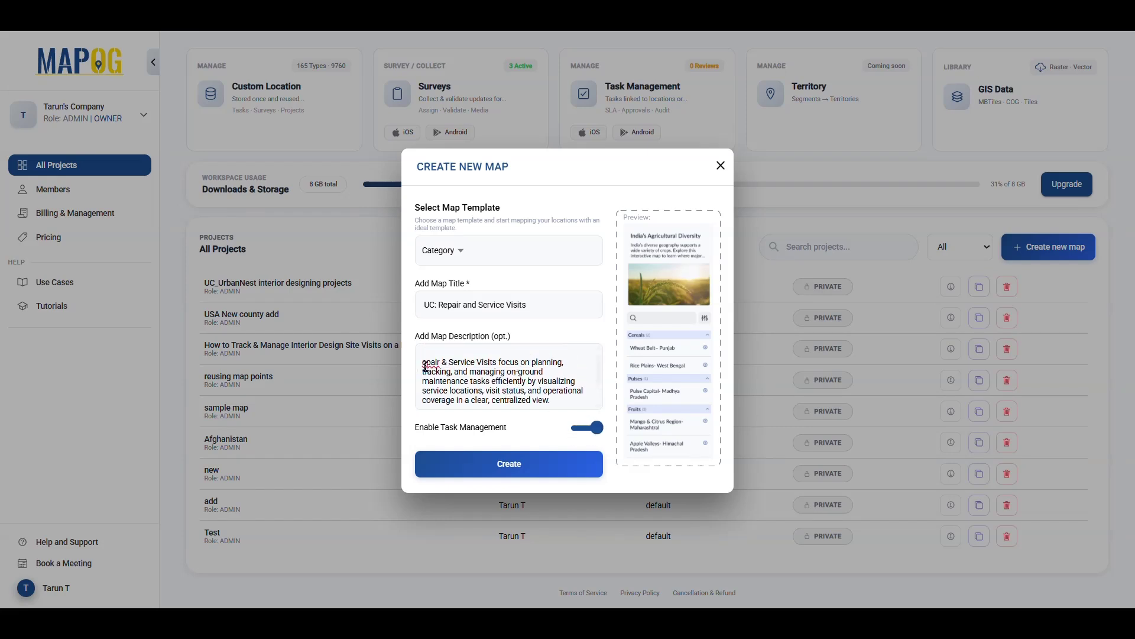
{"action": "left_click", "coordinate": [507, 467]}
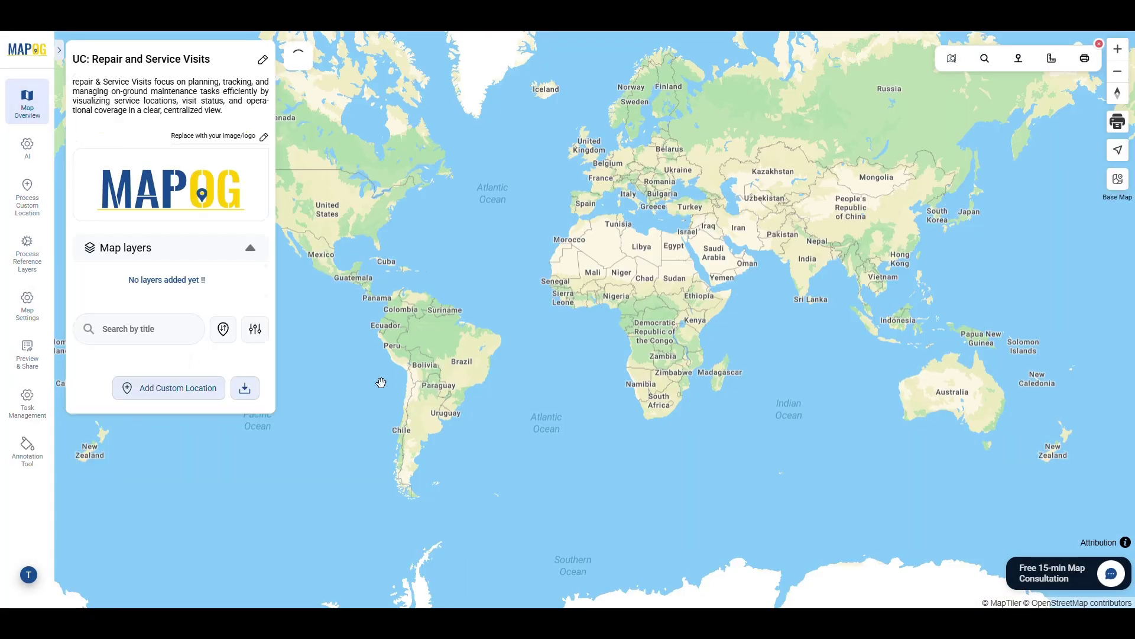
Step: Replace the map's default logo with the image file 1 and save the map details
{"action": "left_click", "coordinate": [263, 62]}
{"action": "left_click", "coordinate": [238, 276]}
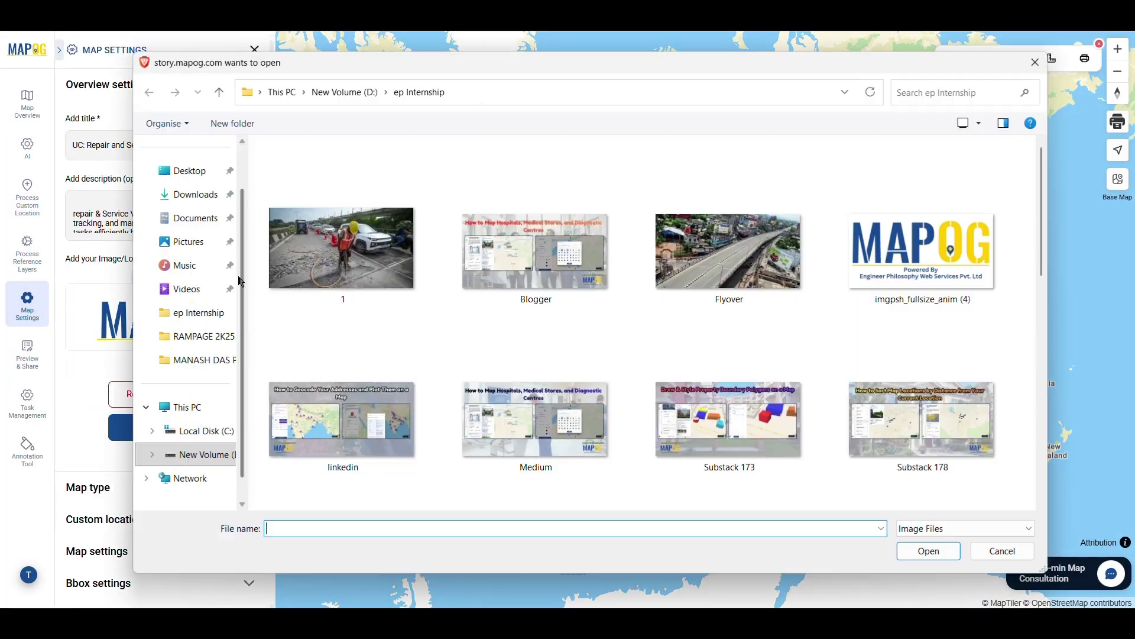
{"action": "left_click", "coordinate": [339, 246]}
{"action": "left_click", "coordinate": [928, 550]}
{"action": "left_click", "coordinate": [179, 470]}
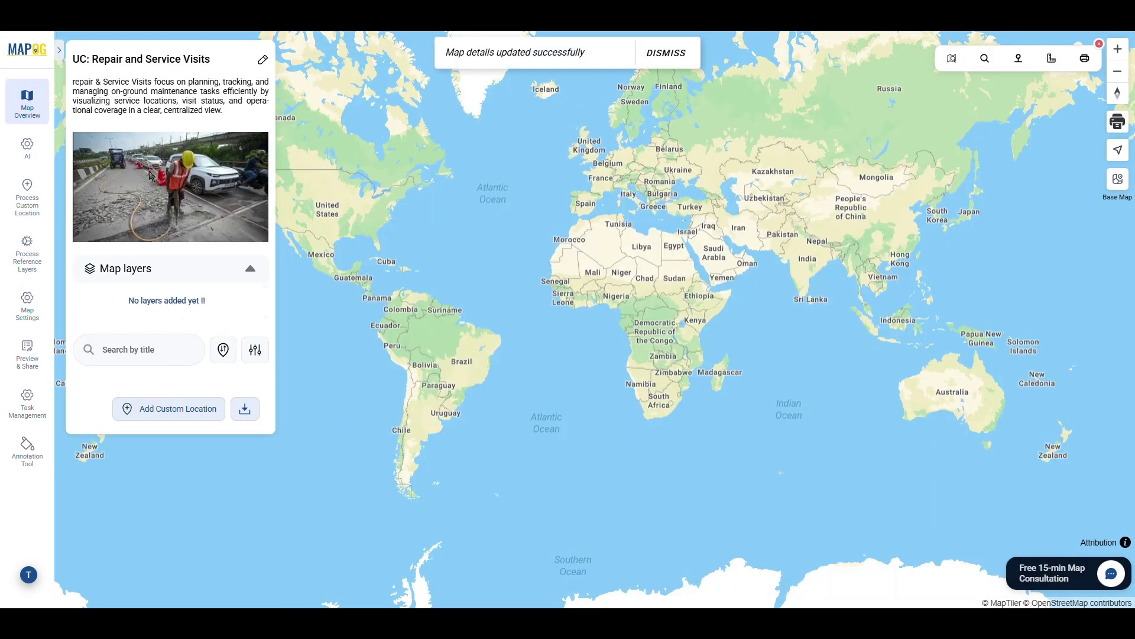
Step: Start a new custom location template for a CSV/Excel upload, titled Flyover Repair, with a dark red color and Point geometry
{"action": "left_click", "coordinate": [28, 204]}
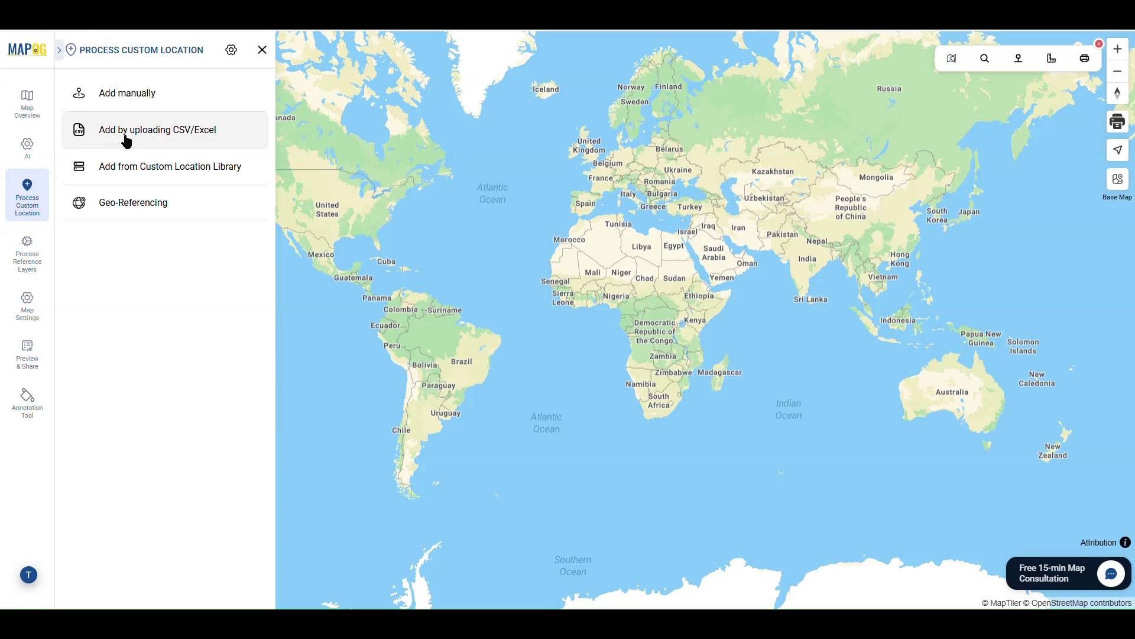
{"action": "left_click", "coordinate": [164, 142]}
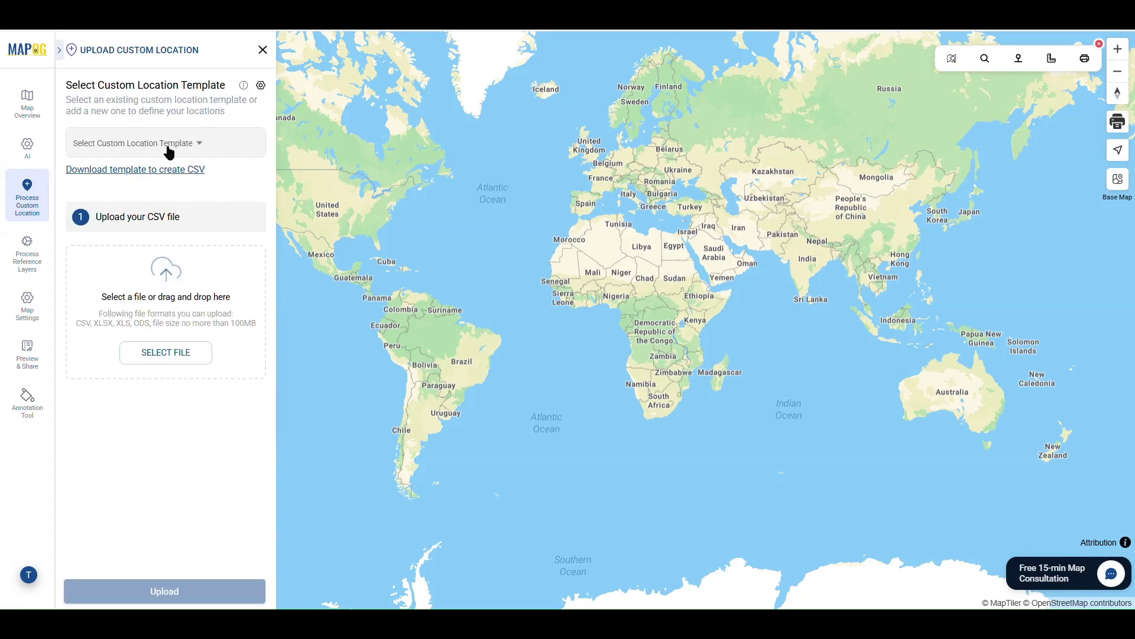
{"action": "left_click", "coordinate": [260, 87]}
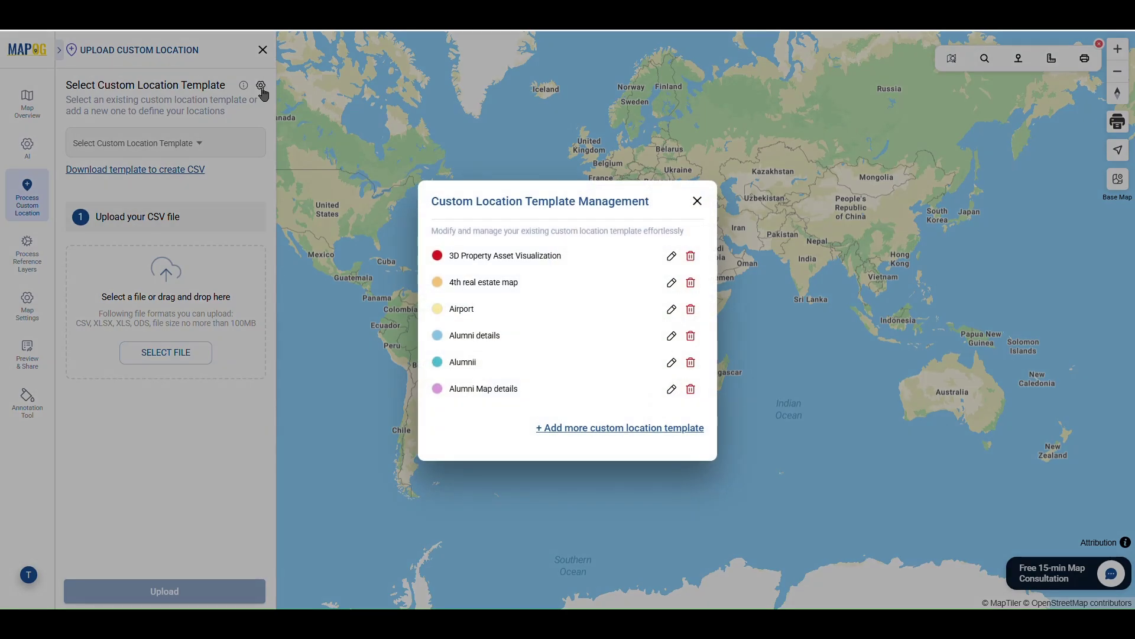
{"action": "left_click", "coordinate": [574, 429]}
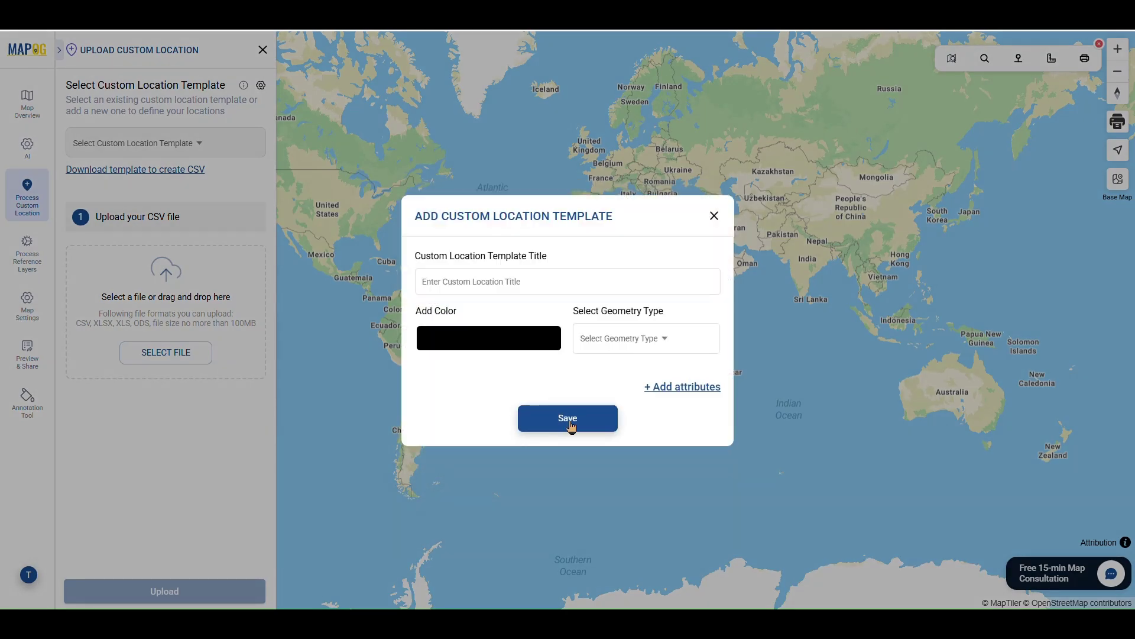
{"action": "type", "text": "Flyover Repair"}
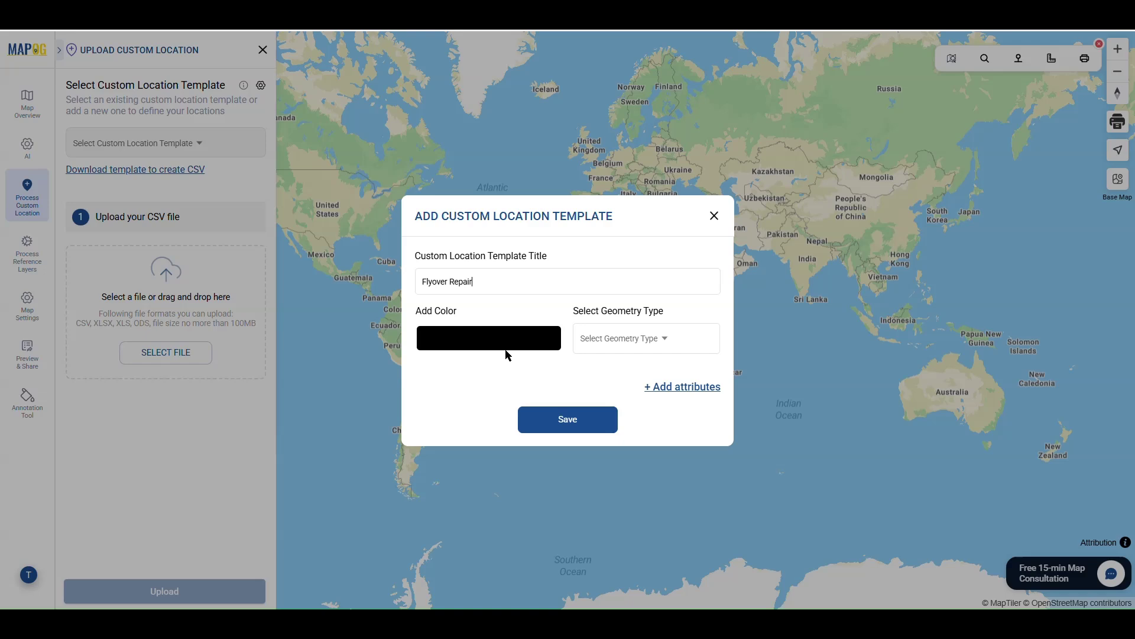
{"action": "left_click", "coordinate": [506, 349]}
{"action": "left_click", "coordinate": [556, 399]}
{"action": "left_click", "coordinate": [646, 367]}
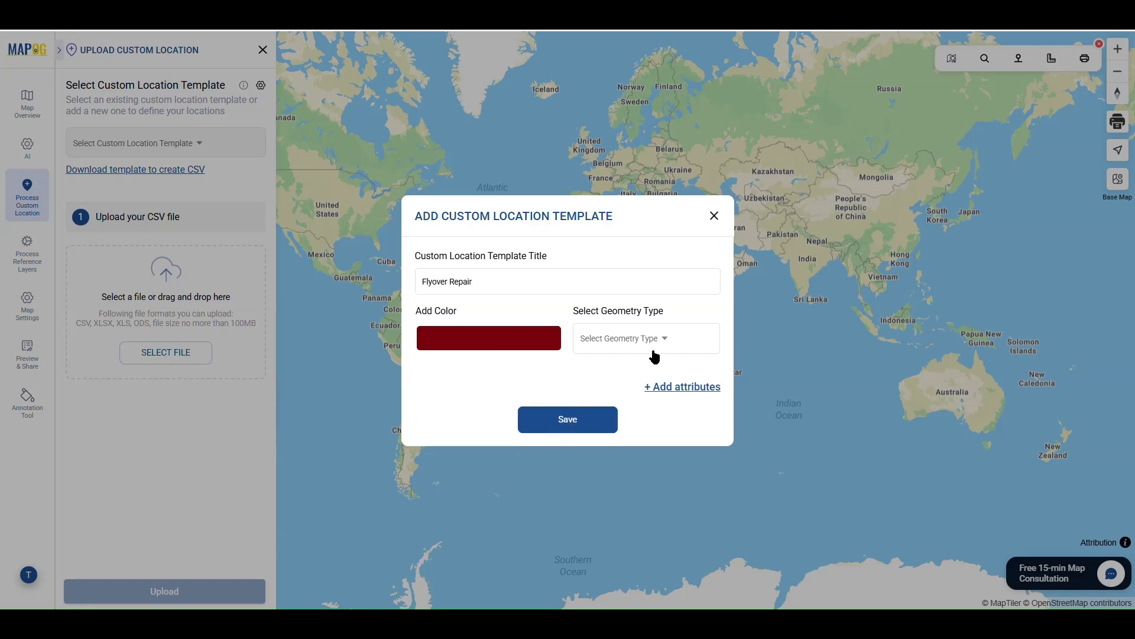
{"action": "left_click", "coordinate": [654, 350]}
{"action": "left_click", "coordinate": [613, 362]}
Step: Add a location attribute named Flyover Name of type text to the template
{"action": "left_click", "coordinate": [672, 388]}
{"action": "type", "text": "D"}
{"action": "key", "text": "BackSpace"}
{"action": "type", "text": "Fl"}
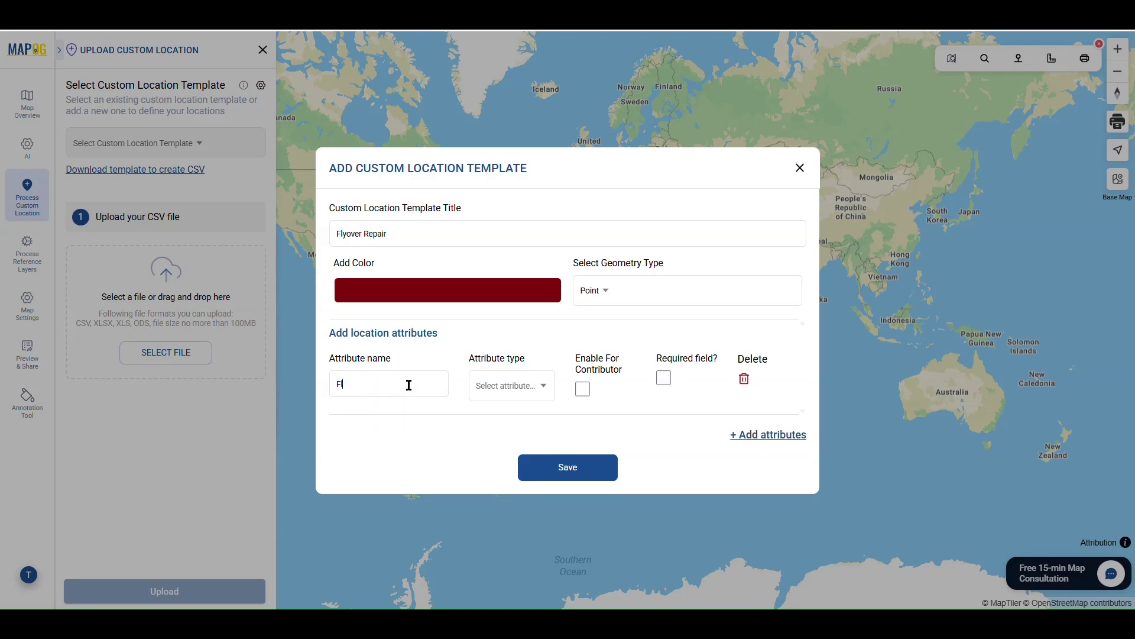
{"action": "type", "text": "yover Name"}
{"action": "left_click", "coordinate": [512, 386]}
{"action": "left_click", "coordinate": [615, 353]}
Step: Add a second location attribute named Flyover Details of type text
{"action": "left_click", "coordinate": [741, 434]}
{"action": "type", "text": "Flyover Details"}
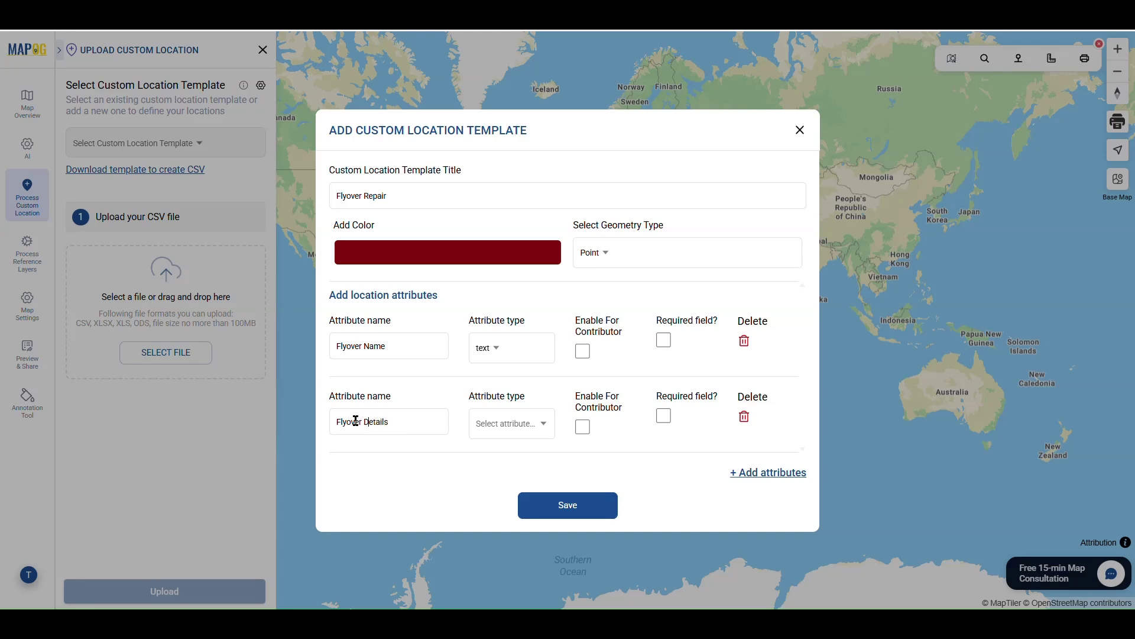
{"action": "left_click", "coordinate": [512, 423]}
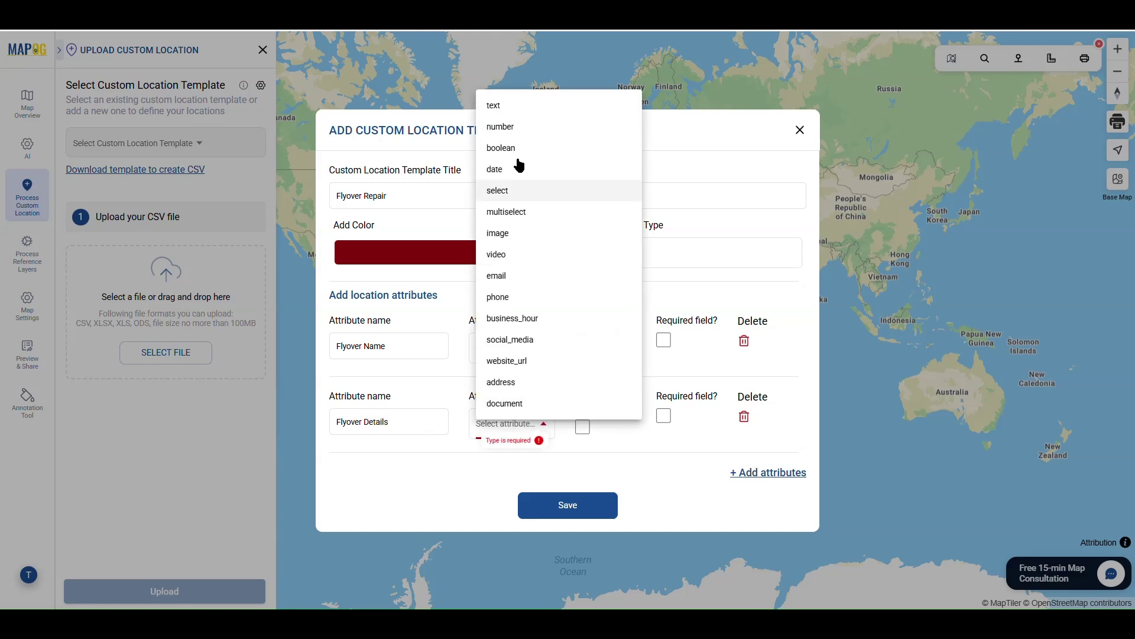
{"action": "left_click", "coordinate": [497, 107]}
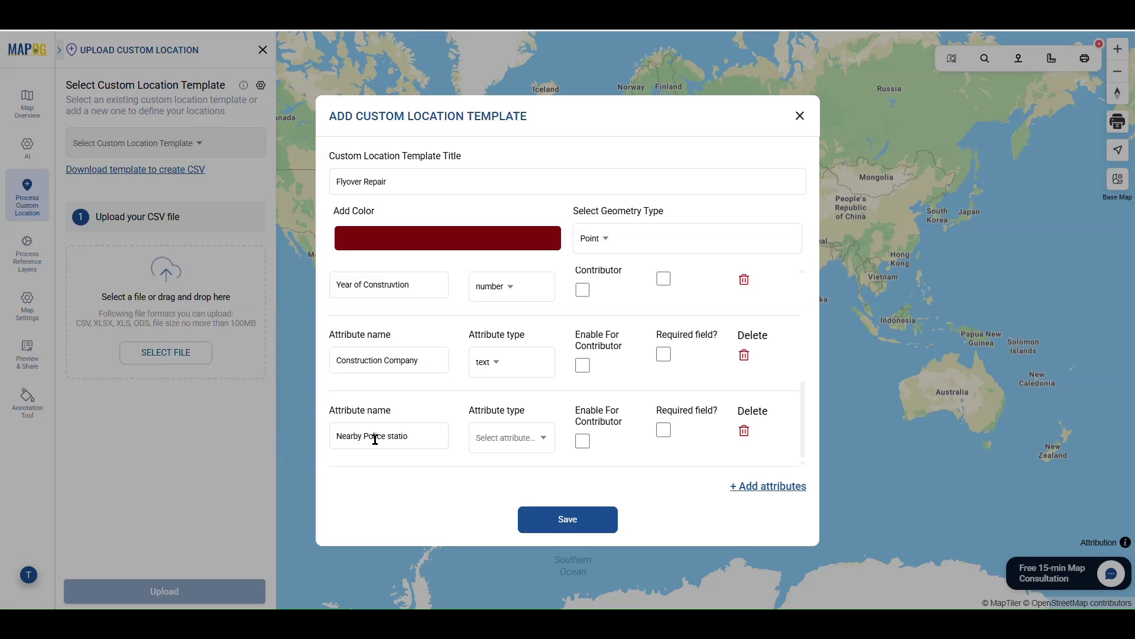
Step: Set the Nearby Police station attribute's type to text, save the template and close template management
{"action": "left_click", "coordinate": [510, 437]}
{"action": "left_click", "coordinate": [503, 119]}
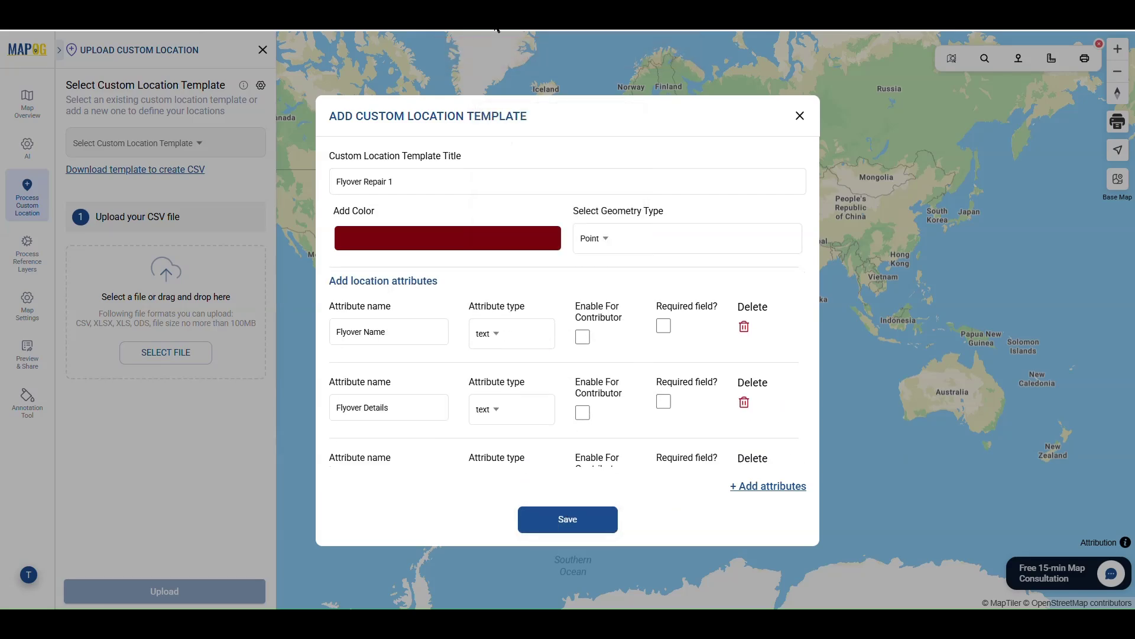
{"action": "left_click", "coordinate": [568, 518]}
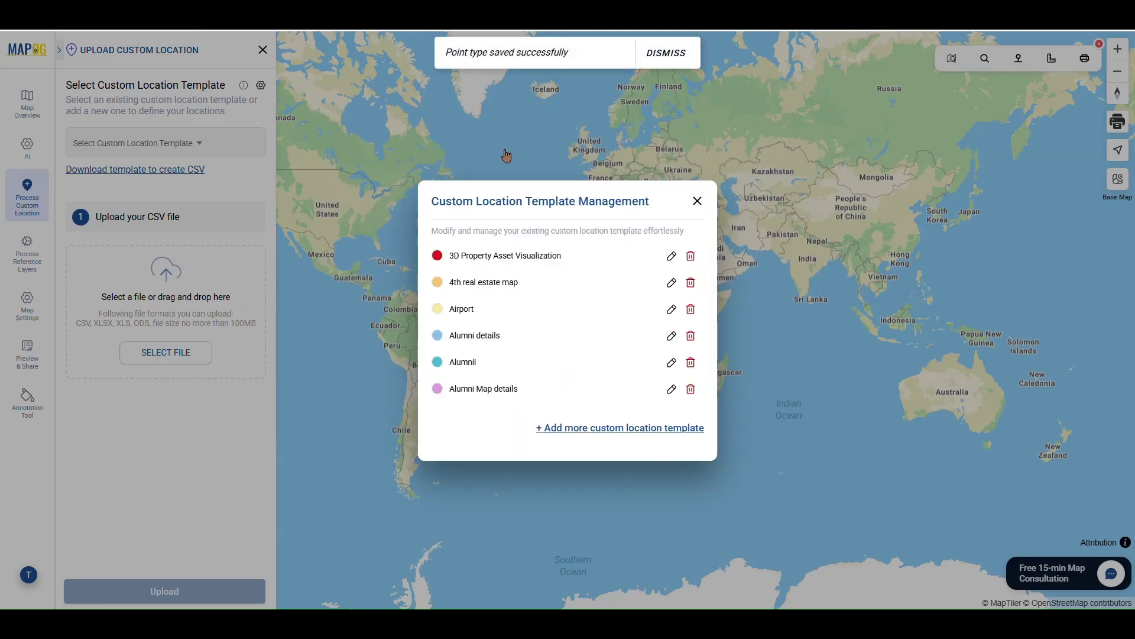
{"action": "left_click", "coordinate": [511, 34]}
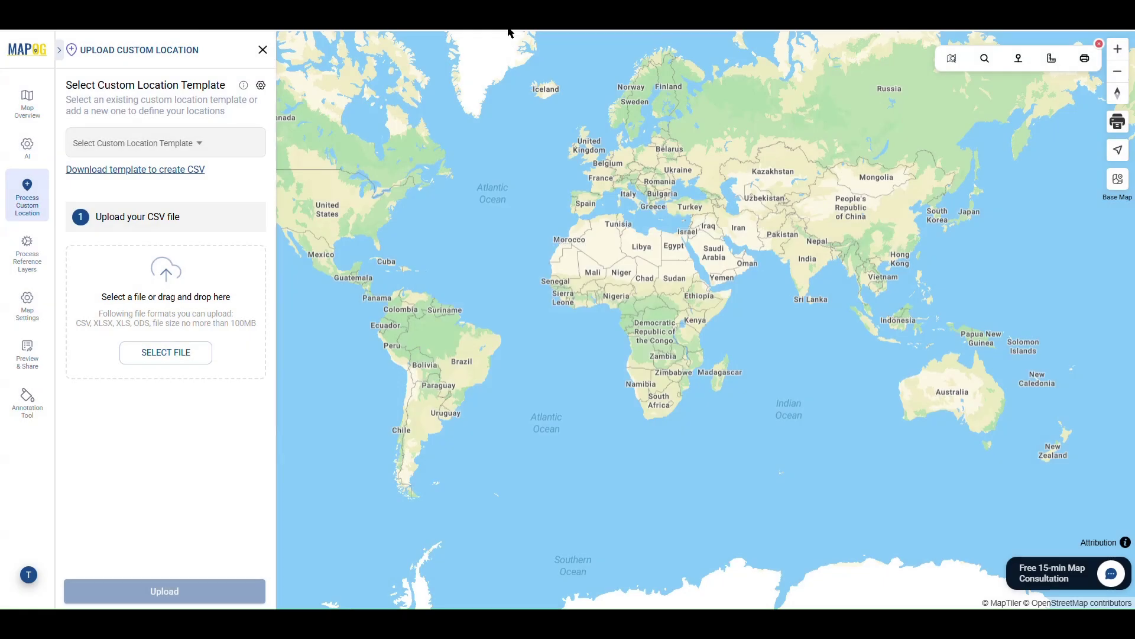
Step: Upload the Guwahati_Flyover_Maintenance_Task_Management_Updated spreadsheet using the Flyover Repair custom location template
{"action": "left_click", "coordinate": [204, 145]}
{"action": "scroll", "coordinate": [191, 353], "scroll_direction": "down", "scroll_amount": 6}
{"action": "scroll", "coordinate": [191, 353], "scroll_direction": "down", "scroll_amount": 5}
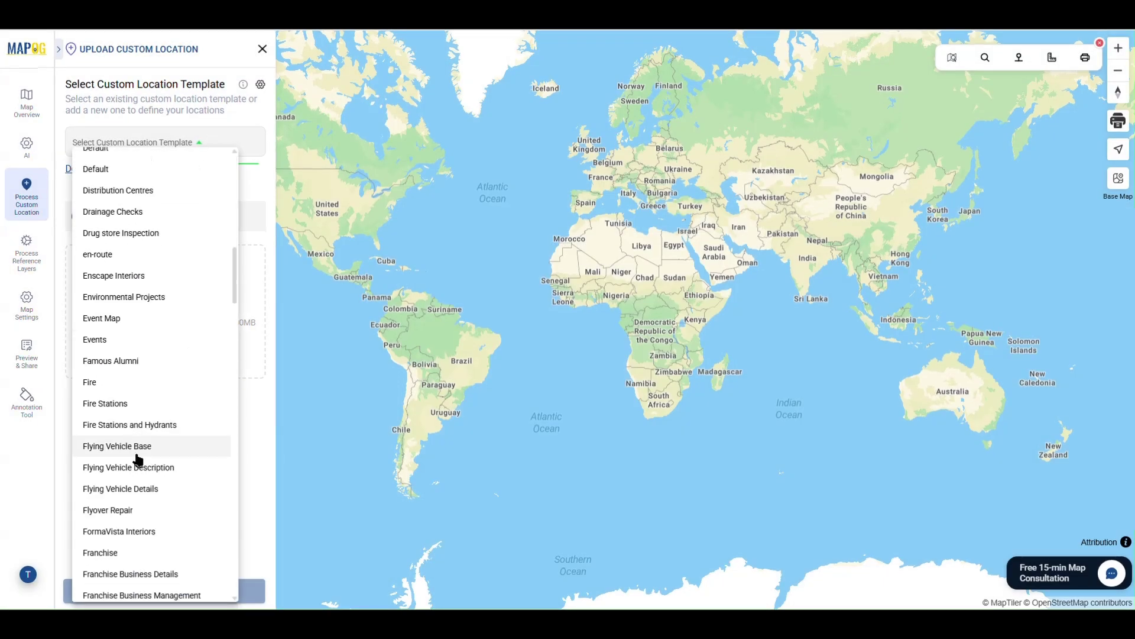
{"action": "left_click", "coordinate": [140, 510]}
{"action": "left_click", "coordinate": [167, 358]}
{"action": "left_click", "coordinate": [296, 192]}
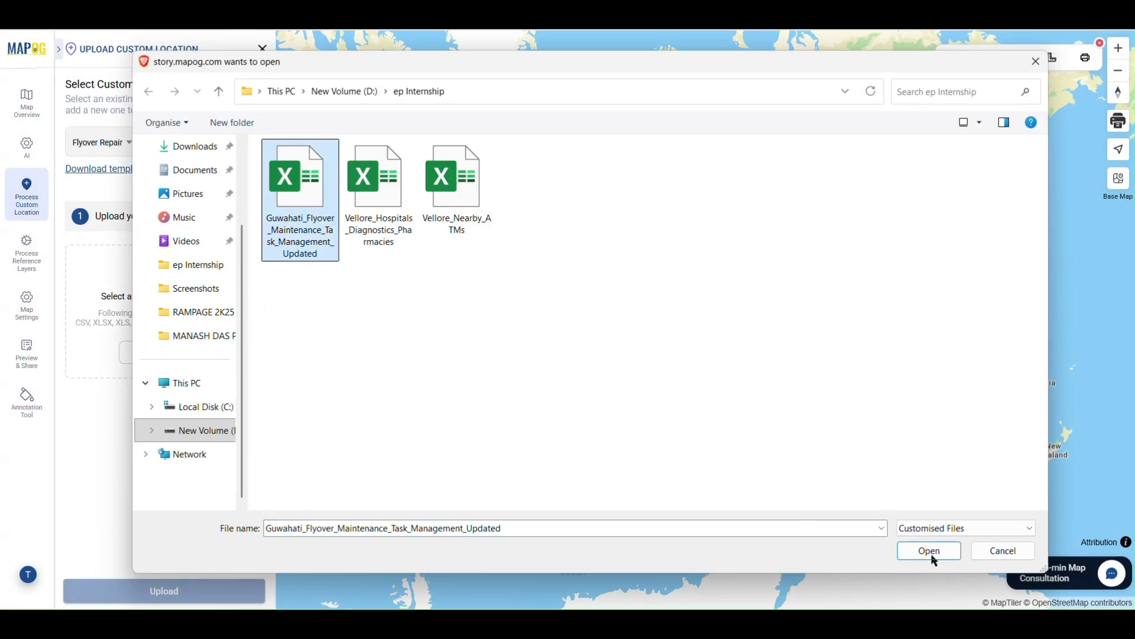
{"action": "left_click", "coordinate": [933, 550]}
{"action": "left_click", "coordinate": [164, 591]}
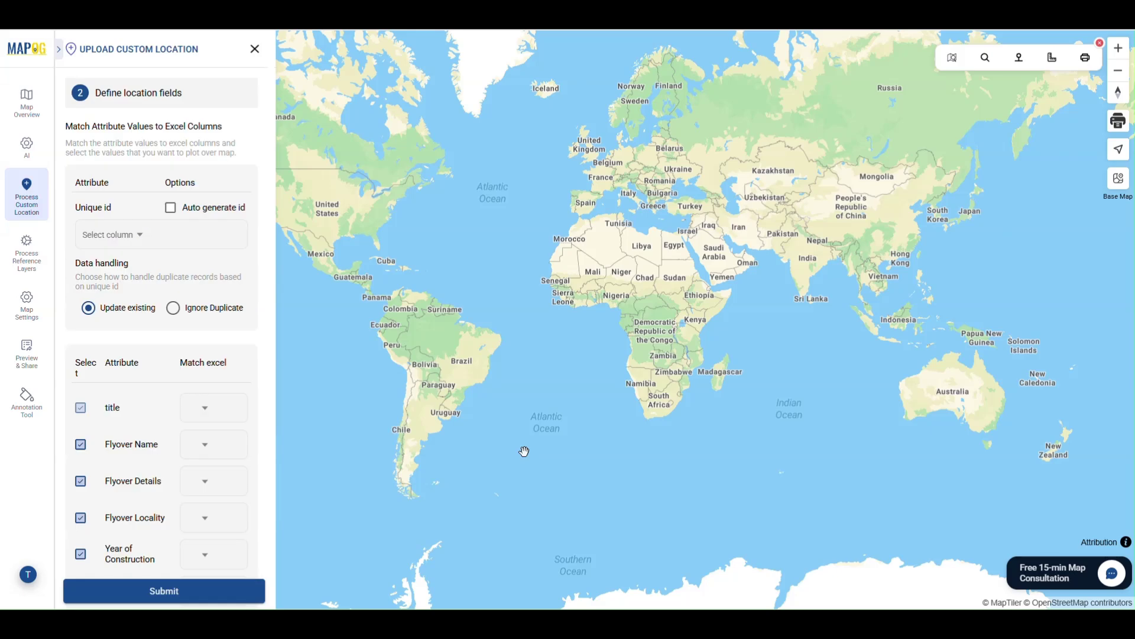
Step: Auto-generate the unique id and match both the title and Flyover Name attributes to the Flyover Name column
{"action": "left_click", "coordinate": [170, 207]}
{"action": "scroll", "coordinate": [213, 365], "scroll_direction": "down", "scroll_amount": 1}
{"action": "left_click", "coordinate": [200, 224]}
{"action": "left_click", "coordinate": [211, 258]}
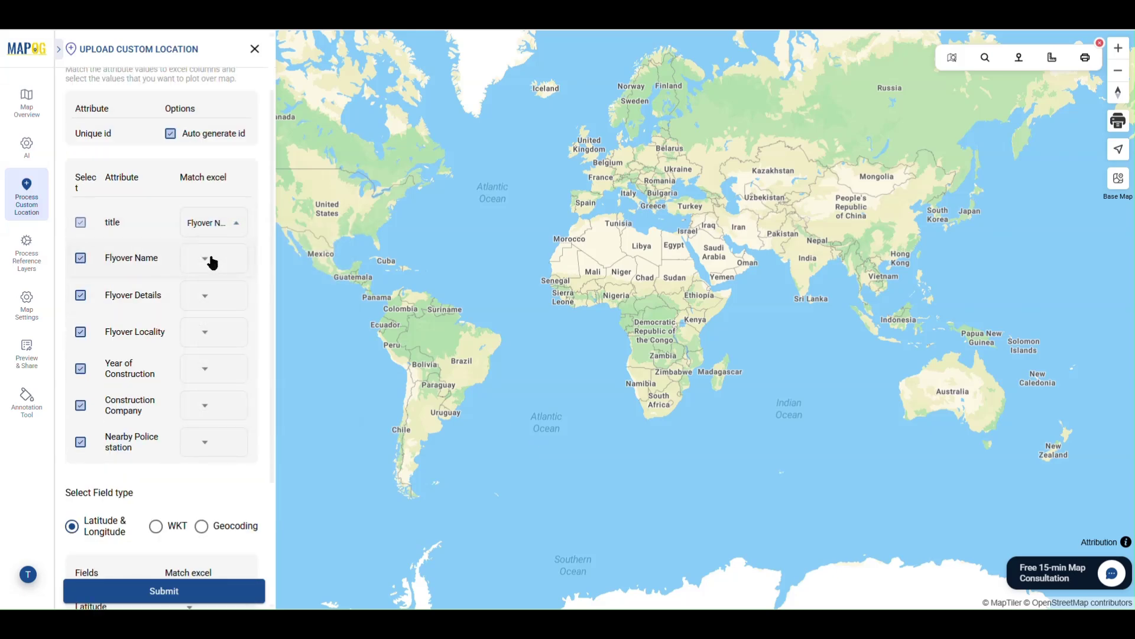
{"action": "left_click", "coordinate": [221, 272]}
Step: Match Flyover Details to the Details column and Flyover Locality to the Locality column
{"action": "left_click", "coordinate": [207, 295]}
{"action": "left_click", "coordinate": [210, 331]}
{"action": "left_click", "coordinate": [212, 332]}
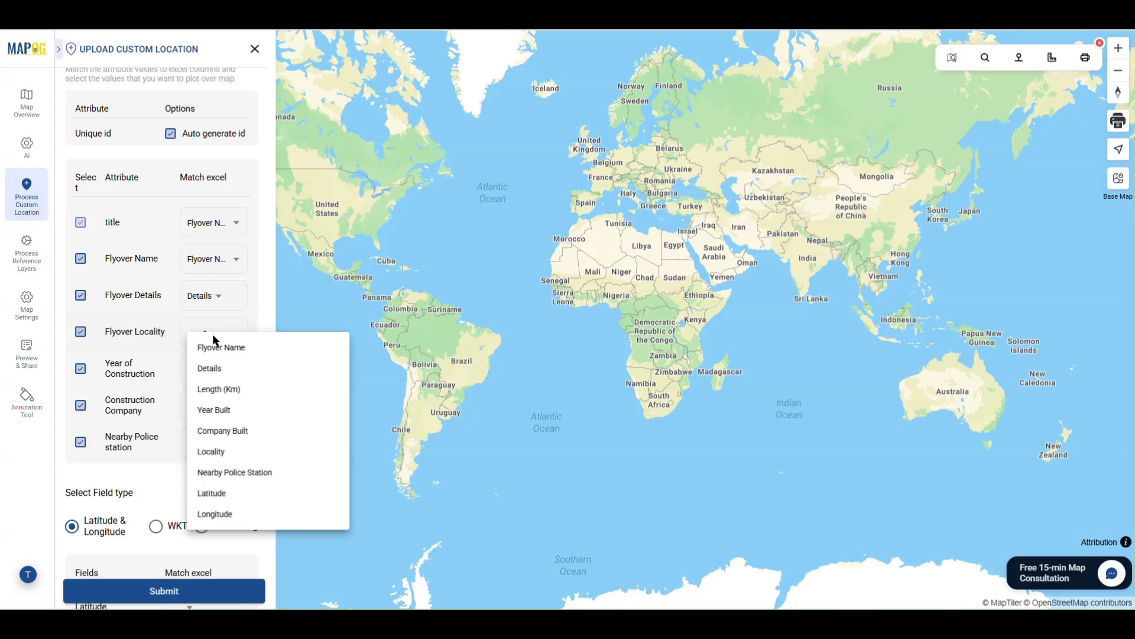
{"action": "left_click", "coordinate": [212, 452]}
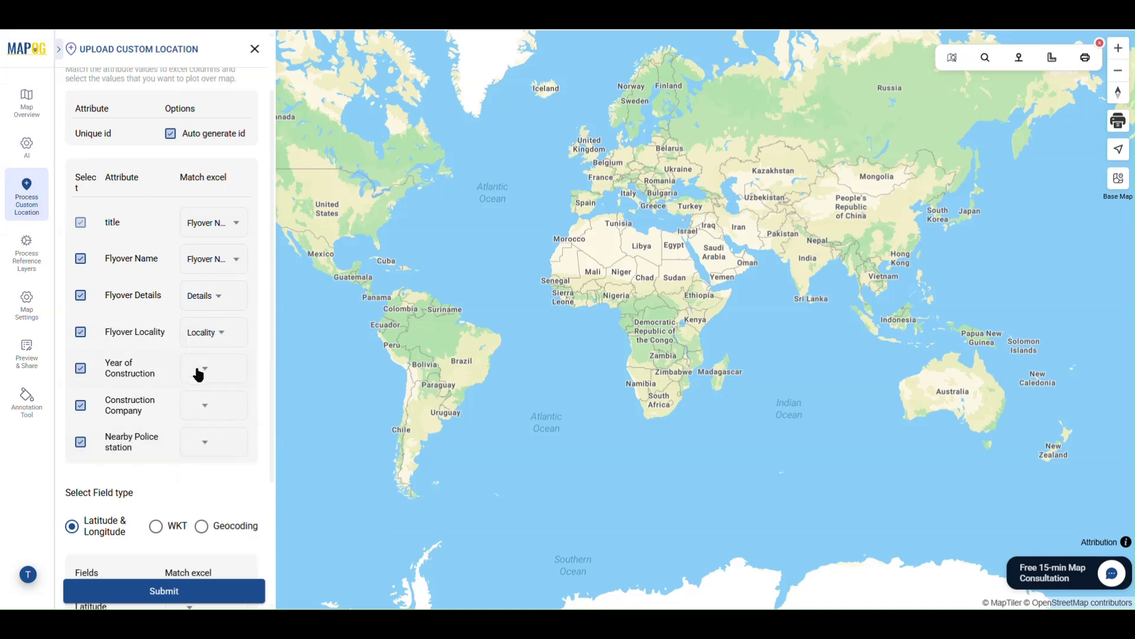
Step: Match Year of Construction to Year Built, Construction Company to Company Built, and Nearby Police station to Nearby Police Station
{"action": "left_click", "coordinate": [198, 372]}
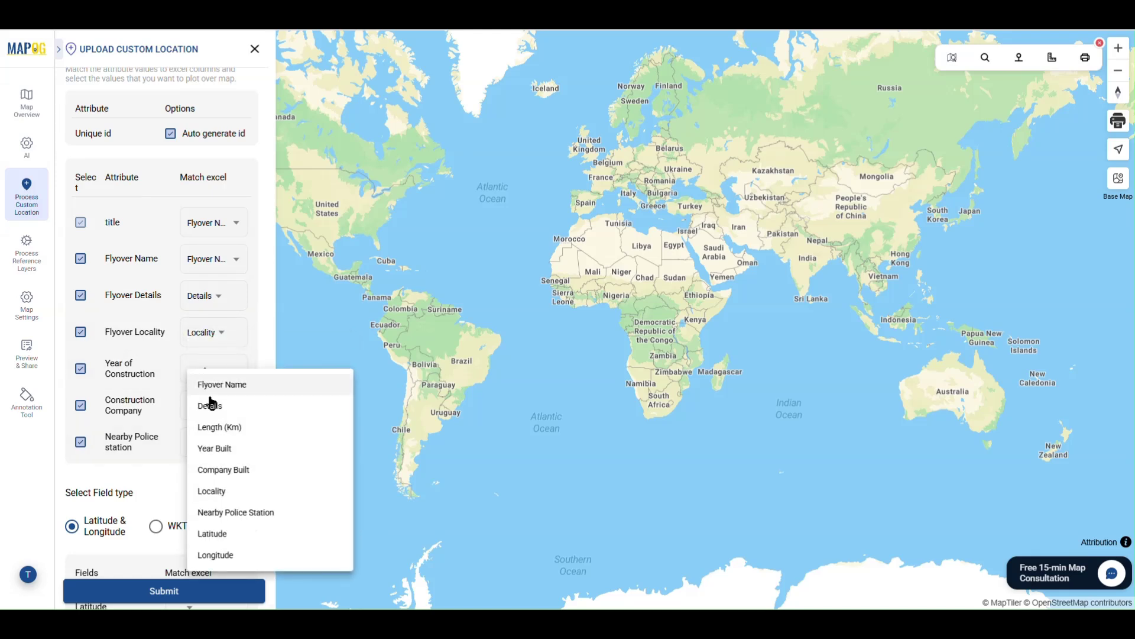
{"action": "left_click", "coordinate": [223, 447]}
{"action": "scroll", "coordinate": [203, 406], "scroll_direction": "down", "scroll_amount": 3}
{"action": "left_click", "coordinate": [213, 233]}
{"action": "left_click", "coordinate": [224, 333]}
{"action": "left_click", "coordinate": [204, 270]}
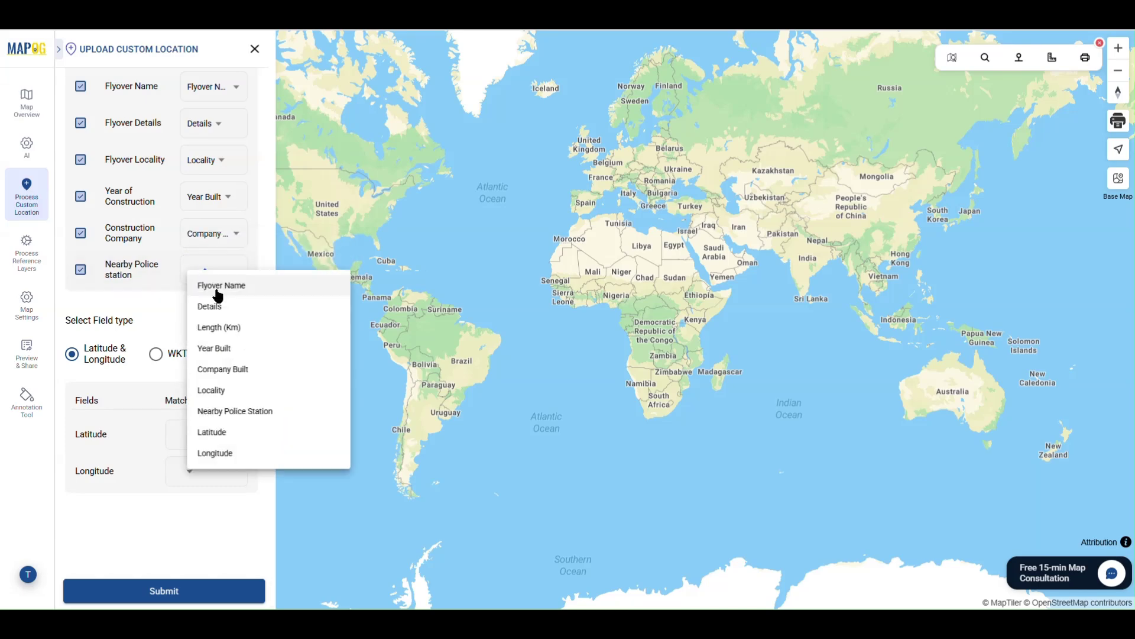
{"action": "left_click", "coordinate": [224, 411]}
Step: Match the latitude and longitude fields to the Latitude and Longitude columns and submit the upload
{"action": "left_click", "coordinate": [207, 434]}
{"action": "left_click", "coordinate": [198, 397]}
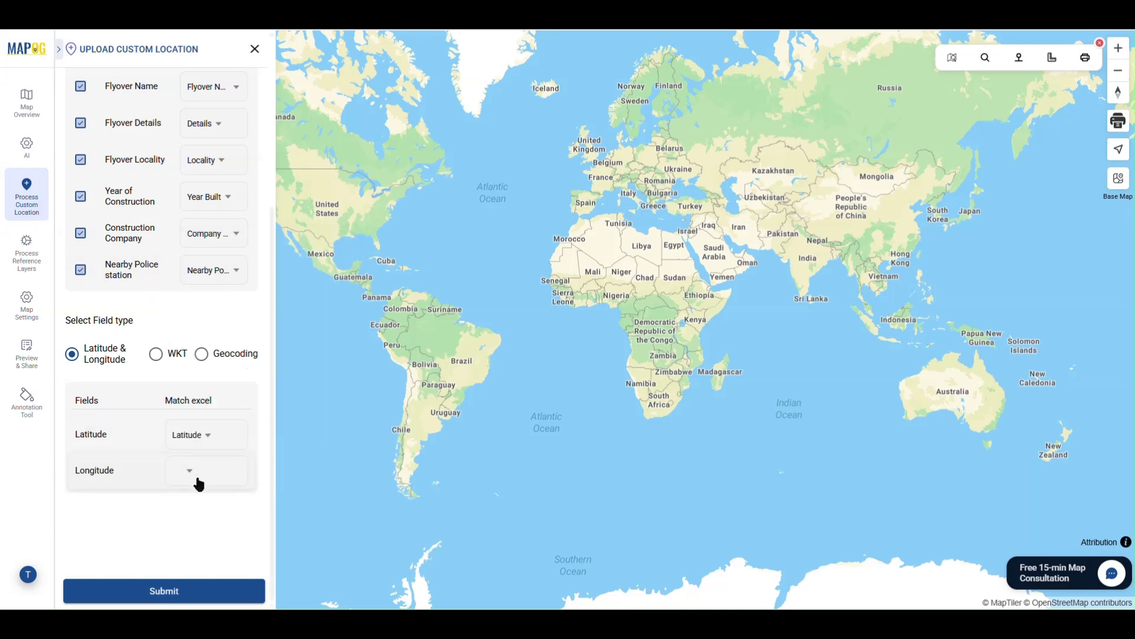
{"action": "left_click", "coordinate": [195, 473]}
{"action": "left_click", "coordinate": [219, 456]}
{"action": "left_click", "coordinate": [189, 594]}
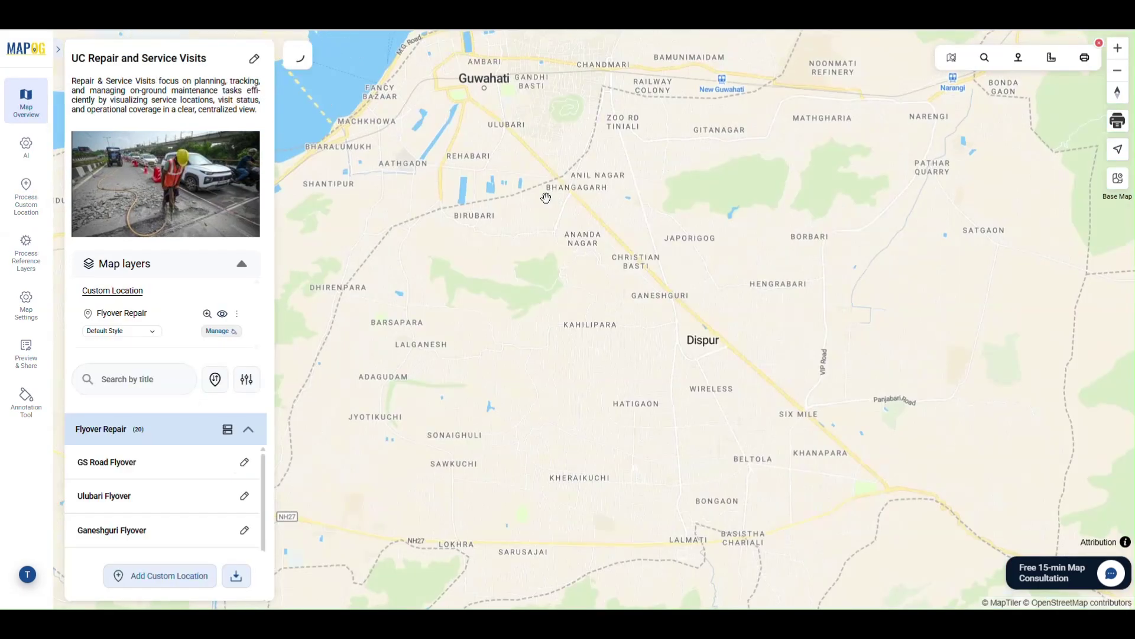
Step: View the details of the Ulubari Flyover1 location on the map, and close them
{"action": "left_click", "coordinate": [559, 185]}
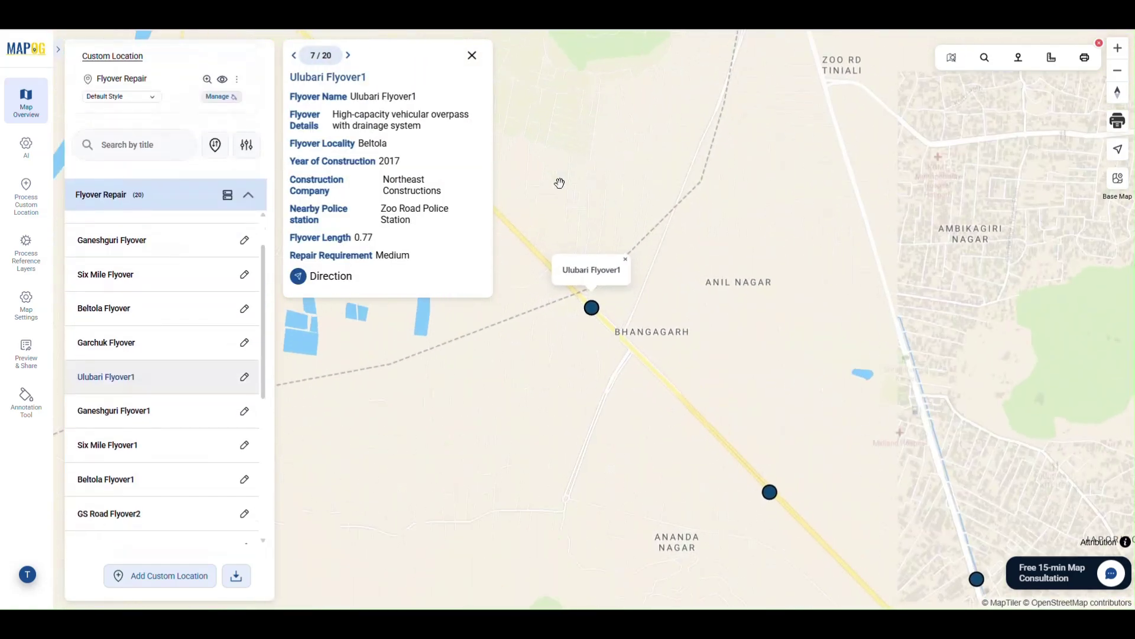
{"action": "left_click", "coordinate": [472, 55]}
Step: Edit the Ulubari Flyover location's details and upload the image file Flyover to it
{"action": "left_click", "coordinate": [246, 449]}
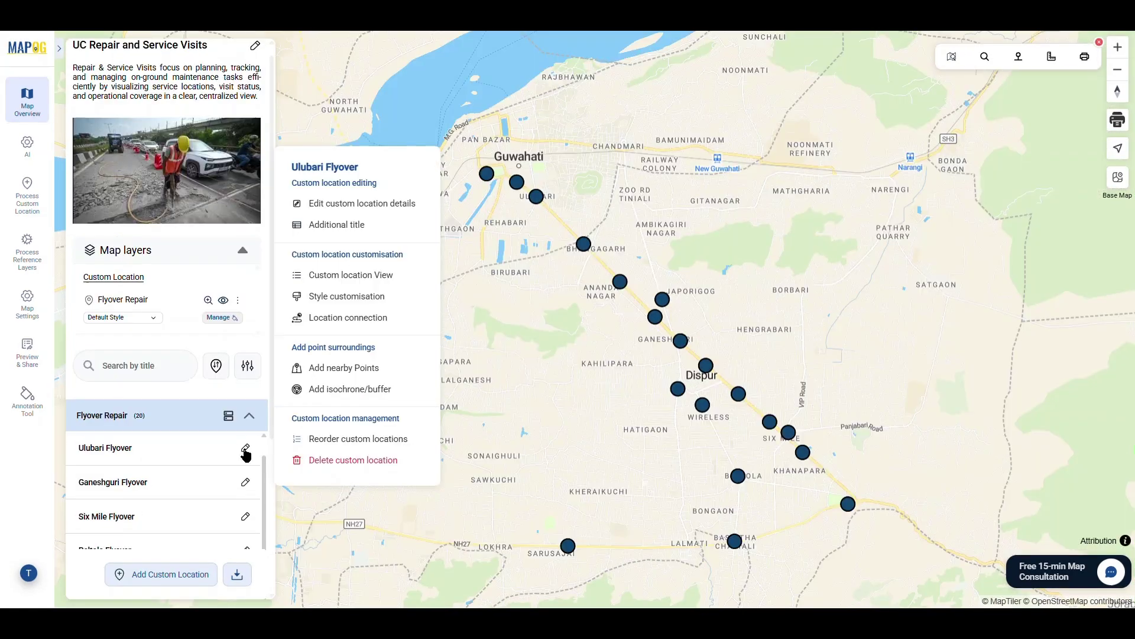
{"action": "left_click", "coordinate": [343, 203]}
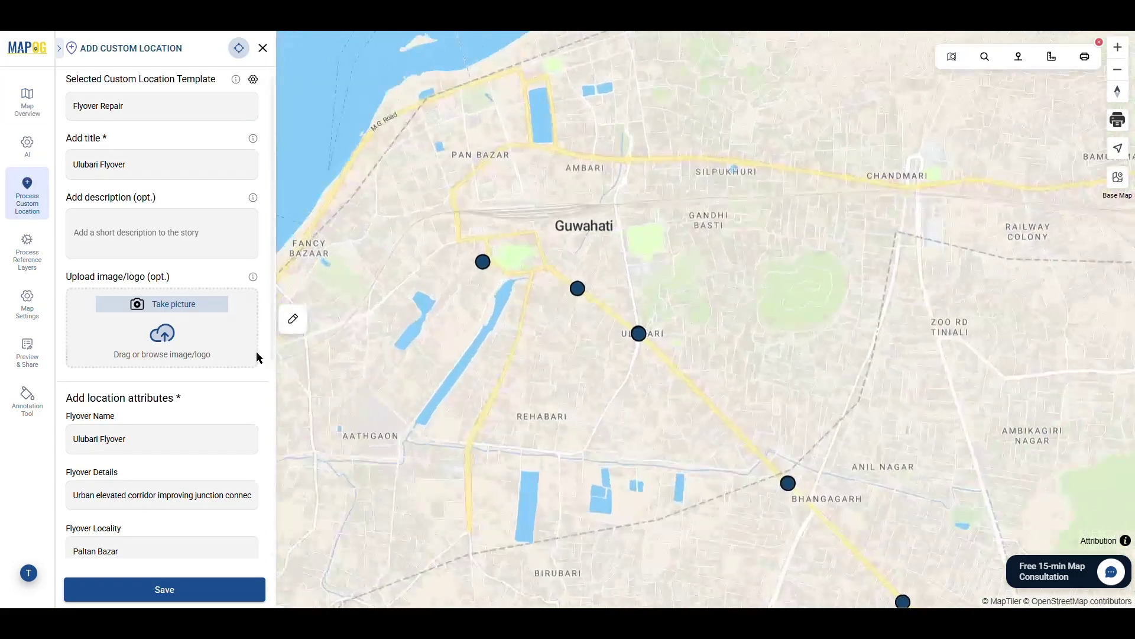
{"action": "left_click", "coordinate": [259, 358]}
{"action": "left_click", "coordinate": [732, 245]}
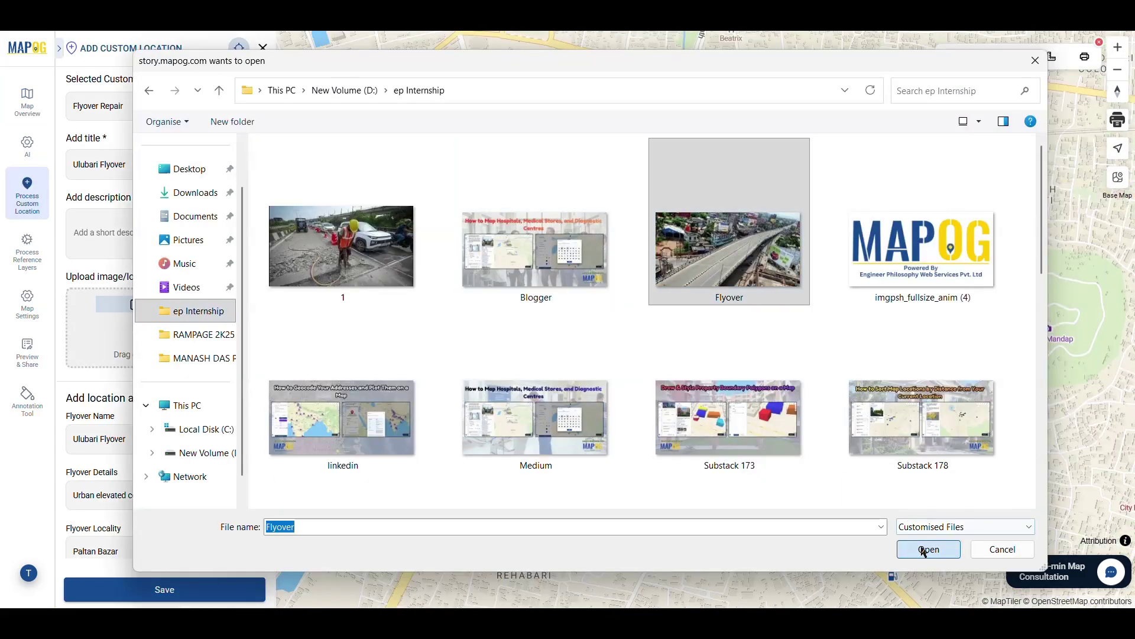
{"action": "left_click", "coordinate": [928, 546]}
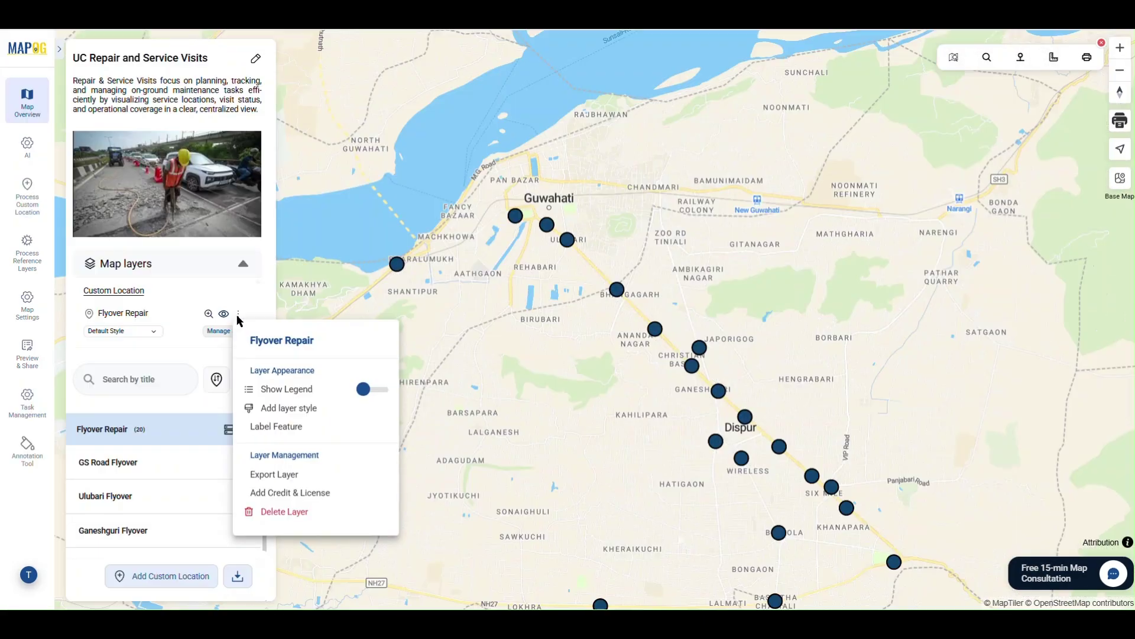
Step: Open the Flyover Repair layer's styling and set up a Category style based on Repair Requirement
{"action": "left_click", "coordinate": [331, 407]}
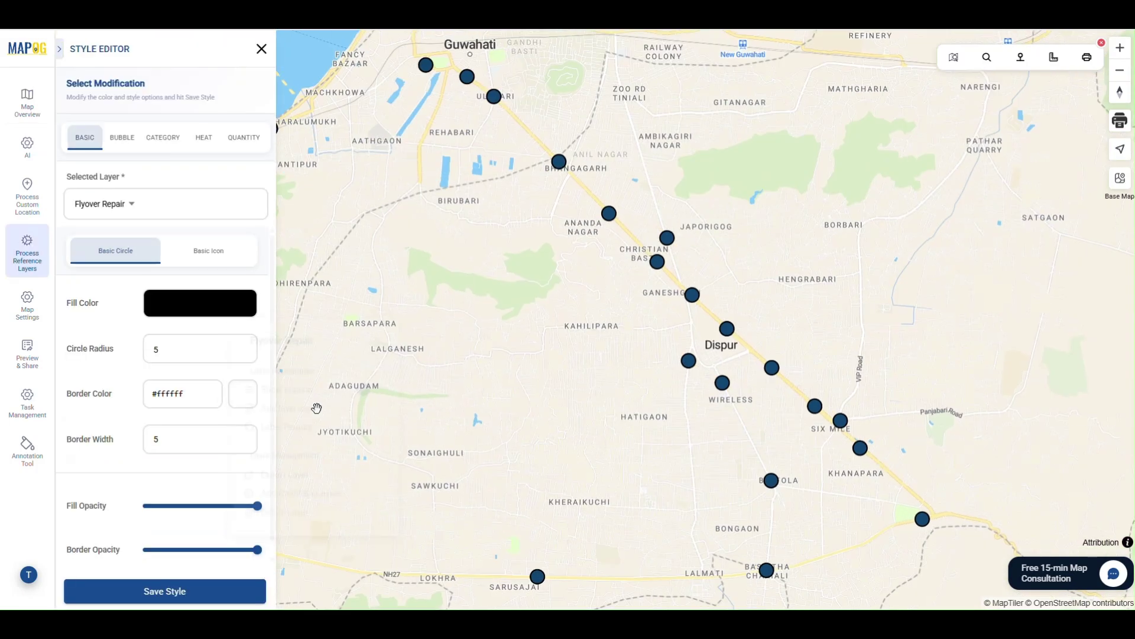
{"action": "left_click", "coordinate": [163, 137]}
{"action": "left_click", "coordinate": [116, 334]}
{"action": "scroll", "coordinate": [253, 397], "scroll_direction": "down", "scroll_amount": 3}
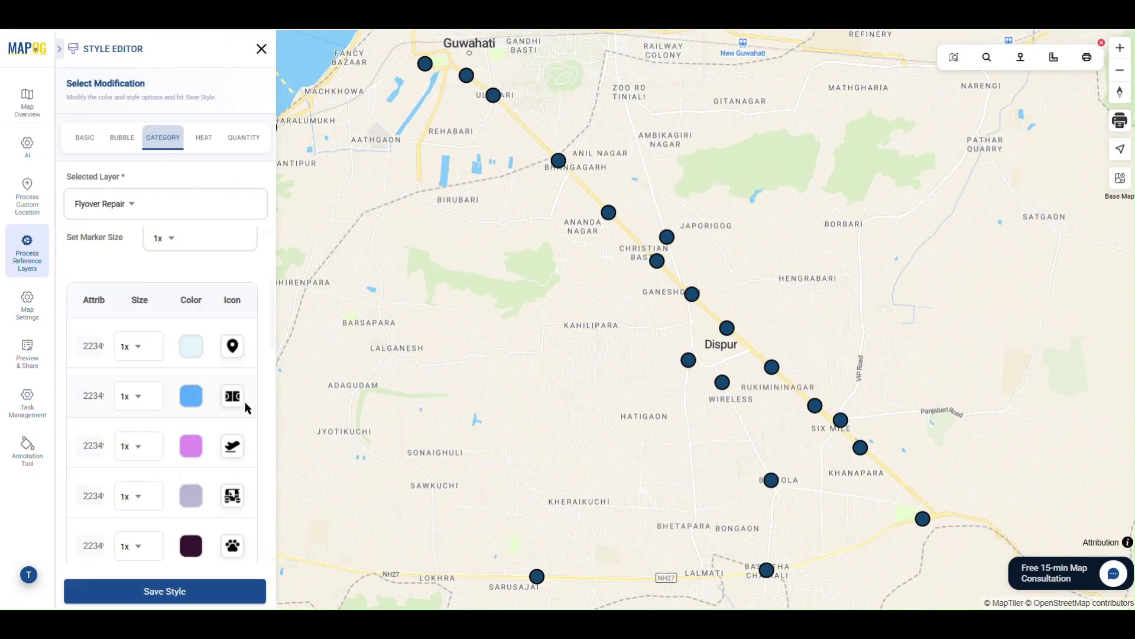
Step: Colour the Low category yellow and the Medium category green, save the style and close the editor
{"action": "left_click", "coordinate": [191, 395]}
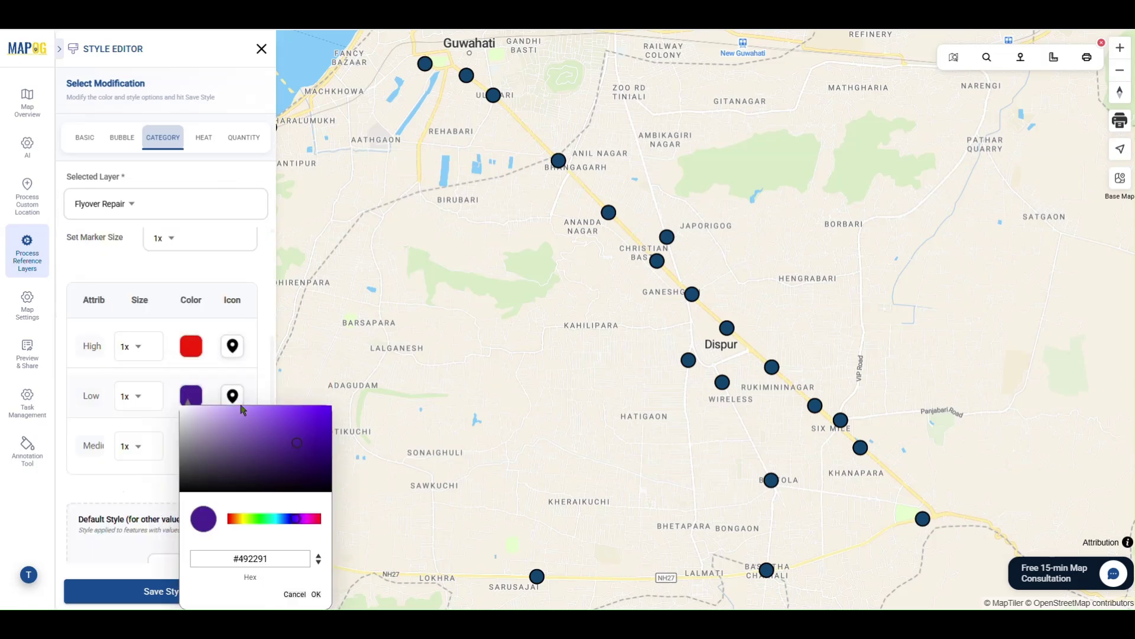
{"action": "left_click", "coordinate": [241, 518]}
{"action": "left_click", "coordinate": [297, 442]}
{"action": "left_click", "coordinate": [319, 412]}
{"action": "left_click", "coordinate": [248, 376]}
{"action": "left_click", "coordinate": [191, 445]}
{"action": "left_click_drag", "start_coordinate": [324, 454], "coordinate": [329, 427]}
{"action": "left_click", "coordinate": [316, 594]}
{"action": "left_click", "coordinate": [164, 591]}
{"action": "left_click", "coordinate": [653, 348]}
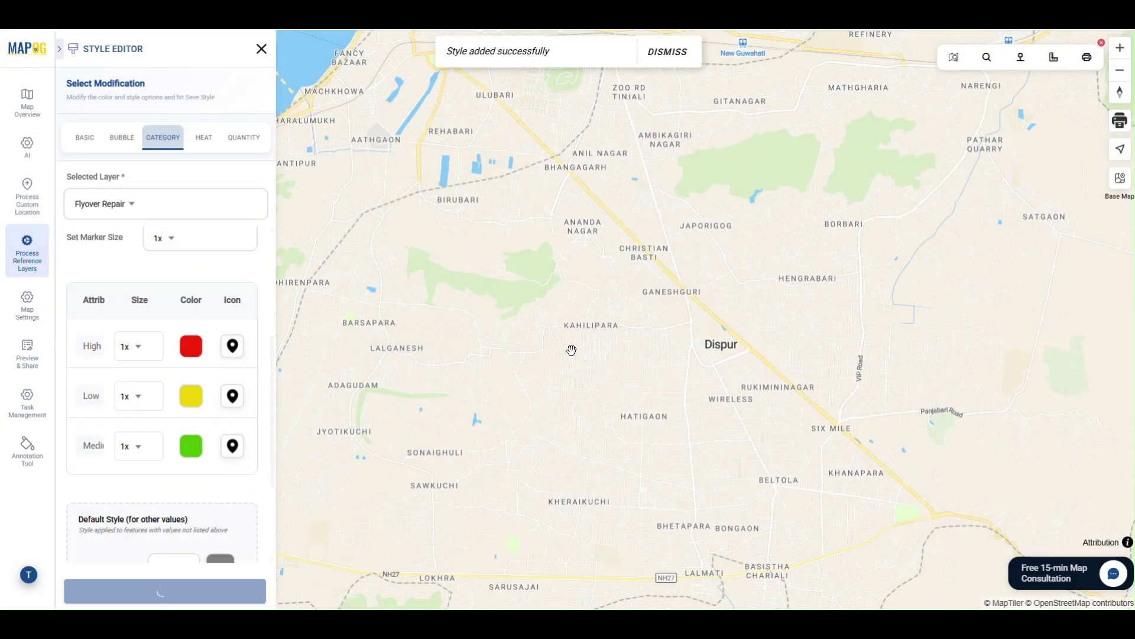
{"action": "left_click", "coordinate": [261, 48]}
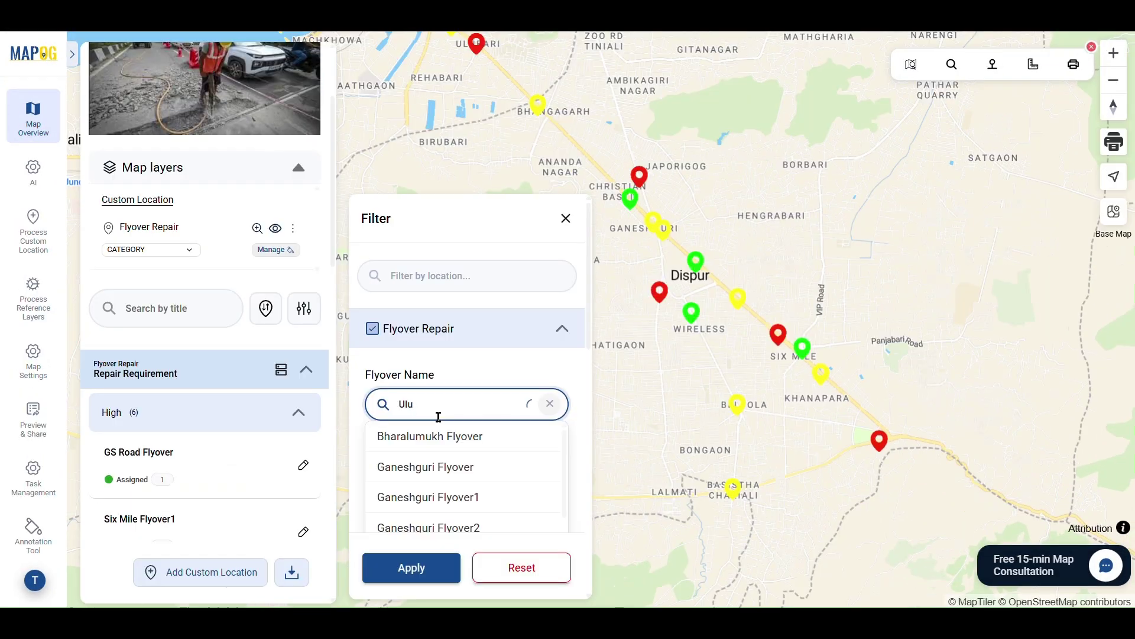
Step: Filter the Flyover Repair locations by a Flyover Name found with the search text Ulu
{"action": "left_click", "coordinate": [470, 500]}
{"action": "left_click", "coordinate": [411, 567]}
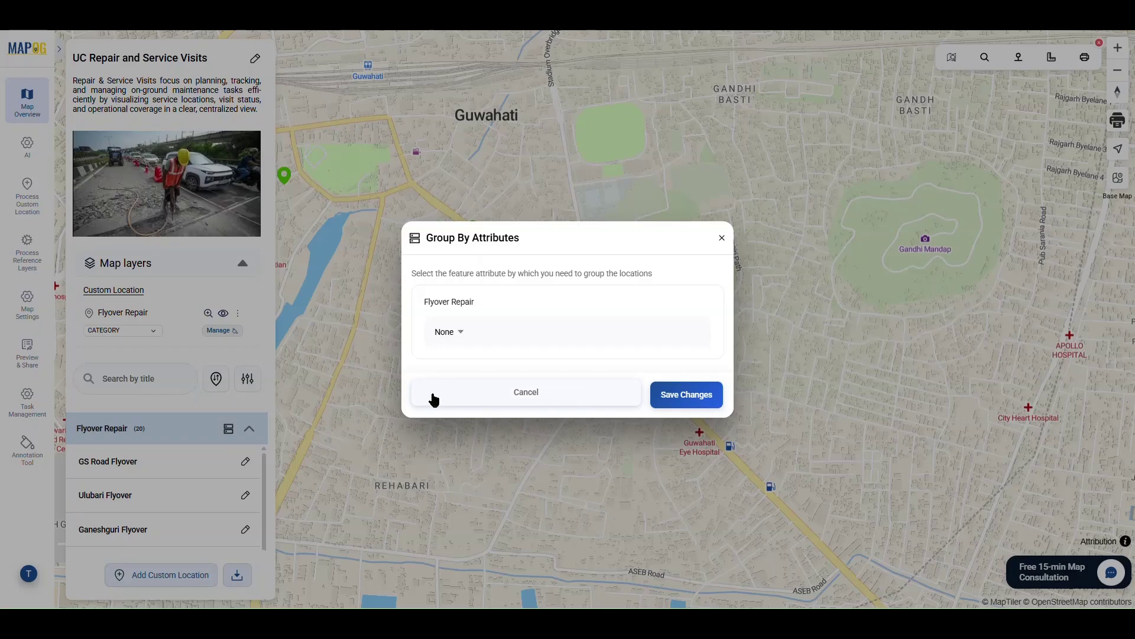
Step: Group the Flyover Repair locations by Repair Requirement and look through the grouped list
{"action": "left_click", "coordinate": [447, 329]}
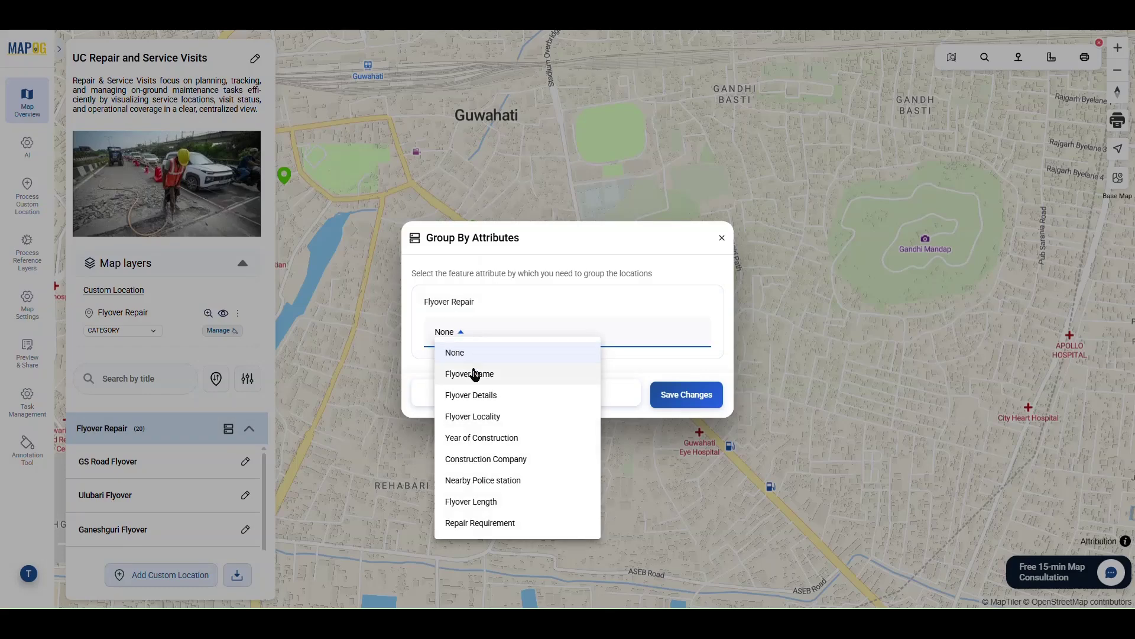
{"action": "left_click", "coordinate": [482, 523]}
{"action": "left_click", "coordinate": [687, 395]}
{"action": "scroll", "coordinate": [207, 385], "scroll_direction": "down", "scroll_amount": 5}
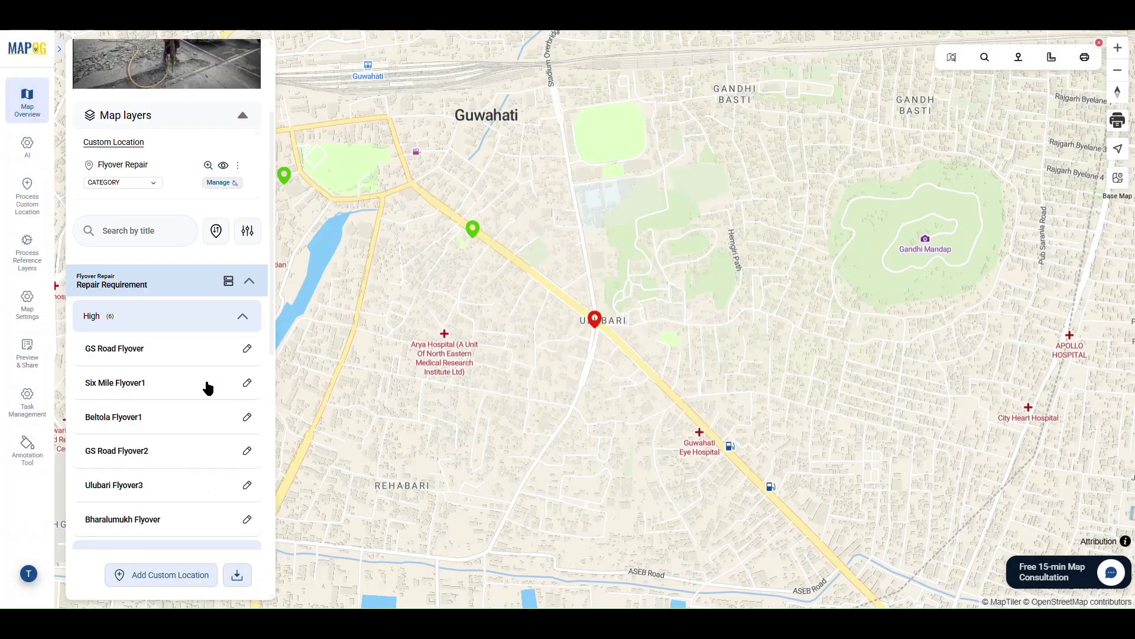
{"action": "scroll", "coordinate": [151, 460], "scroll_direction": "down", "scroll_amount": 5}
{"action": "scroll", "coordinate": [152, 471], "scroll_direction": "up", "scroll_amount": 10}
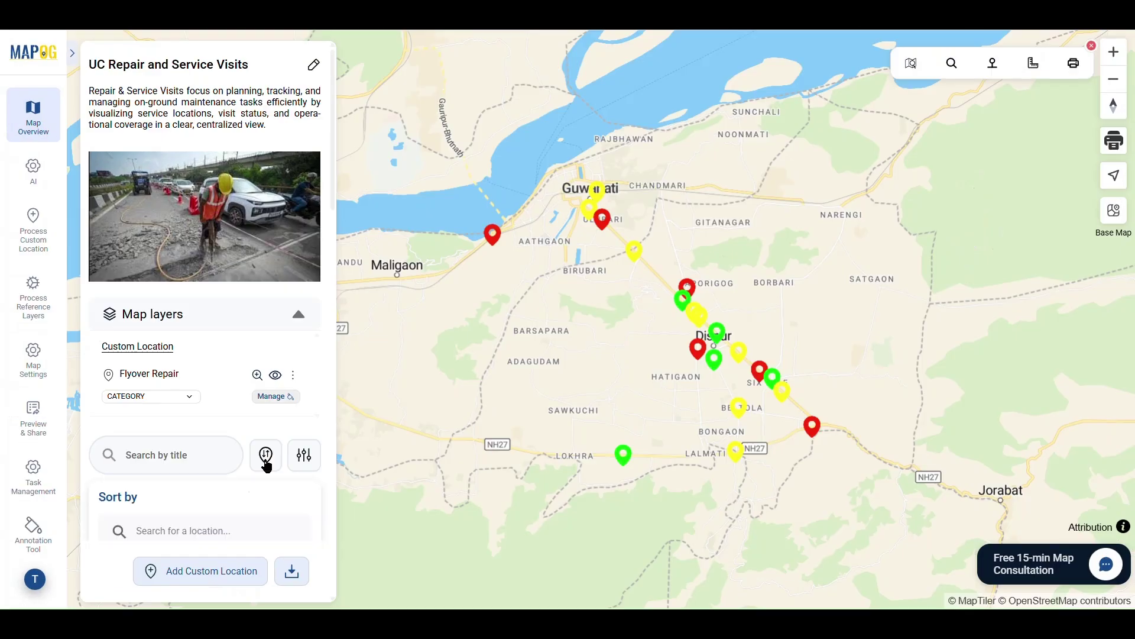
Step: Sort the locations by distance from the current location, allowing location access, and look over the map
{"action": "scroll", "coordinate": [267, 467], "scroll_direction": "down", "scroll_amount": 3}
{"action": "left_click", "coordinate": [190, 428]}
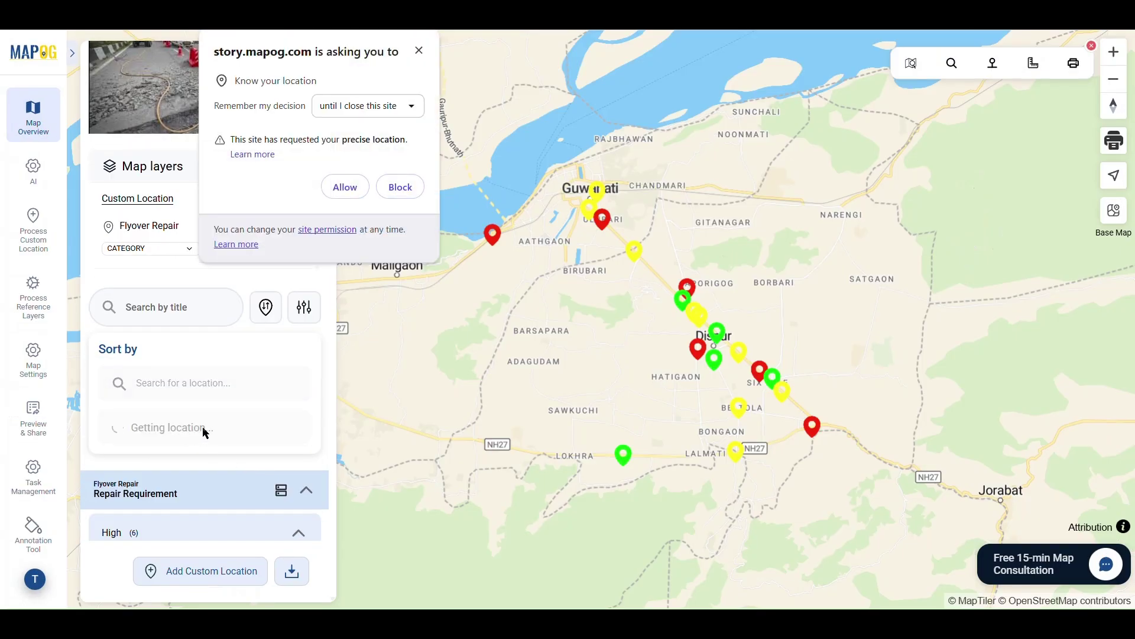
{"action": "left_click", "coordinate": [335, 186]}
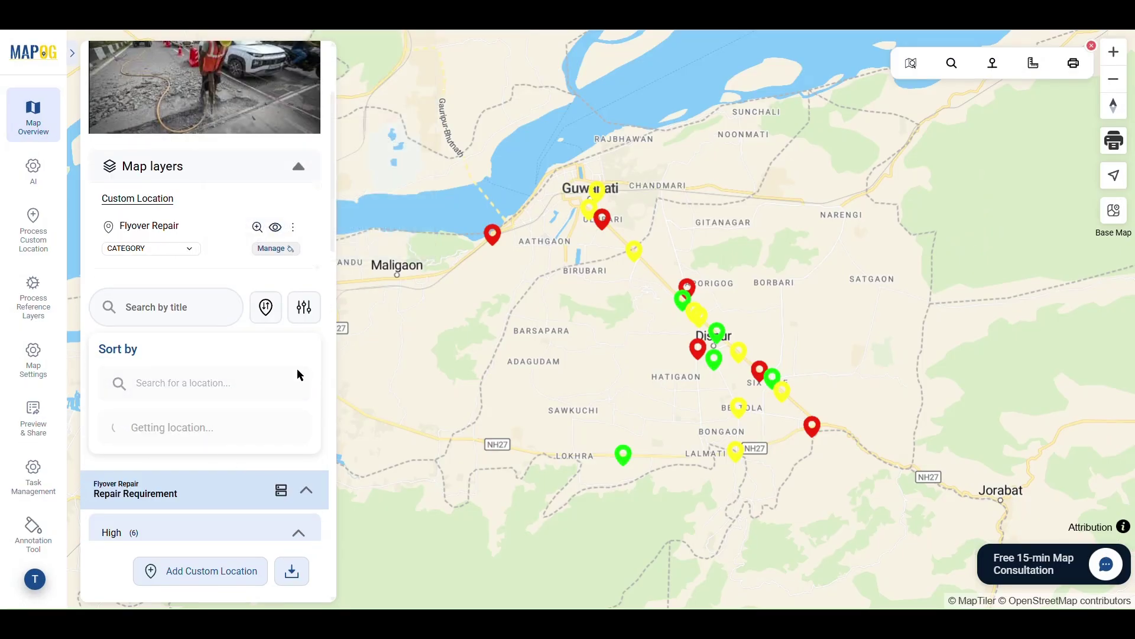
{"action": "scroll", "coordinate": [633, 278], "scroll_direction": "down", "scroll_amount": 10}
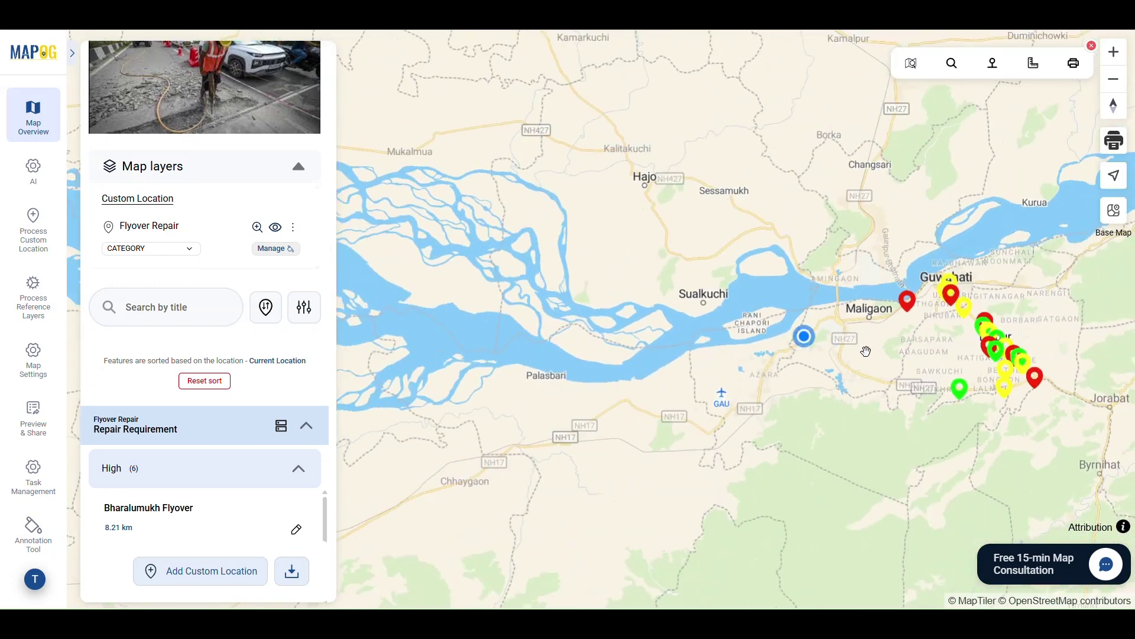
{"action": "left_click_drag", "start_coordinate": [866, 351], "coordinate": [769, 342]}
{"action": "scroll", "coordinate": [190, 499], "scroll_direction": "down", "scroll_amount": 4}
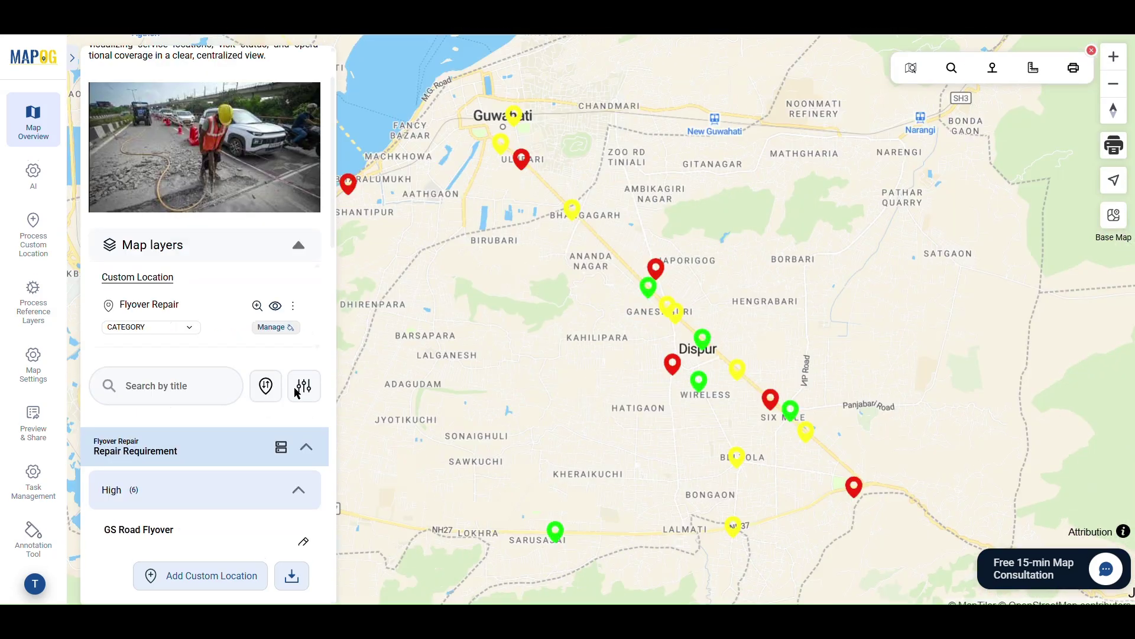
Step: Filter the locations by the construction companies Assam InfraWorks and Northeast Constructions, and close the filter
{"action": "left_click", "coordinate": [298, 392]}
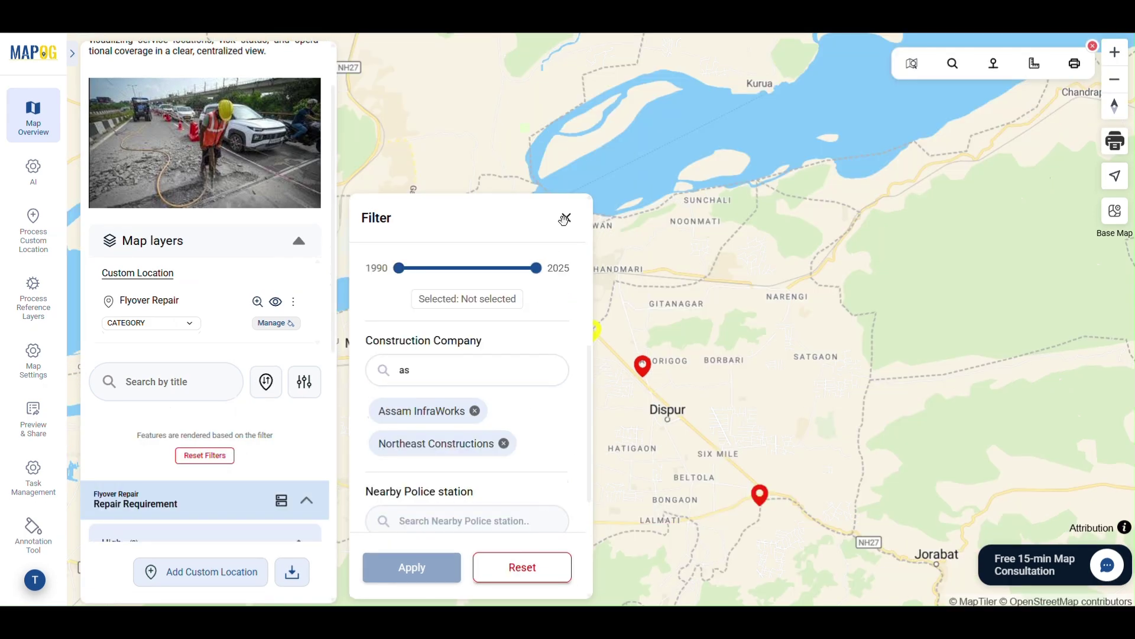
{"action": "left_click", "coordinate": [565, 219]}
{"action": "left_click", "coordinate": [594, 331]}
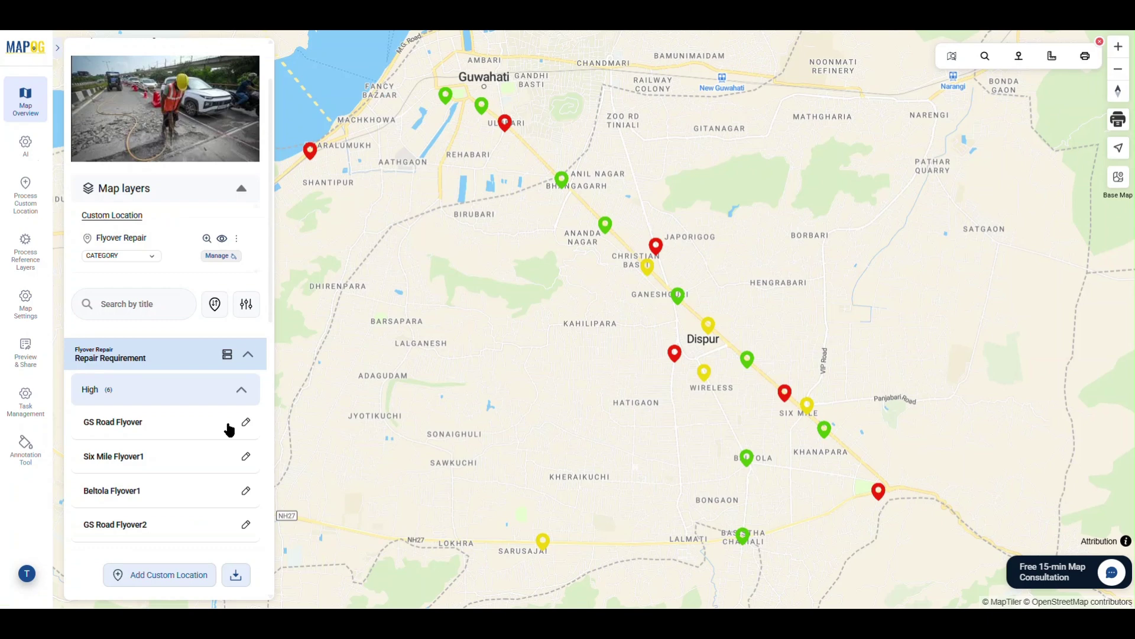
Step: Add a task to GS Road Flyover titled "Steel Joint Repair of GS Road Flyover", described as "Steel Joint Repair using steel abrasion and heat layer amalgamation."
{"action": "left_click", "coordinate": [230, 430]}
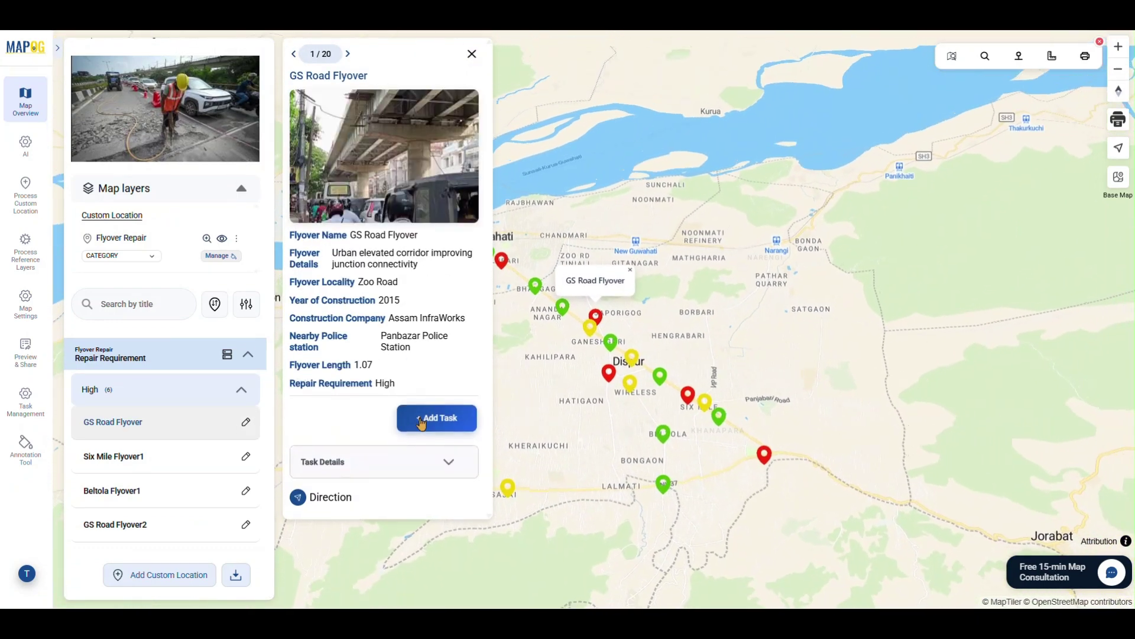
{"action": "left_click", "coordinate": [423, 424]}
{"action": "left_click", "coordinate": [561, 114]}
{"action": "type", "text": "Sttel Joint Repai"}
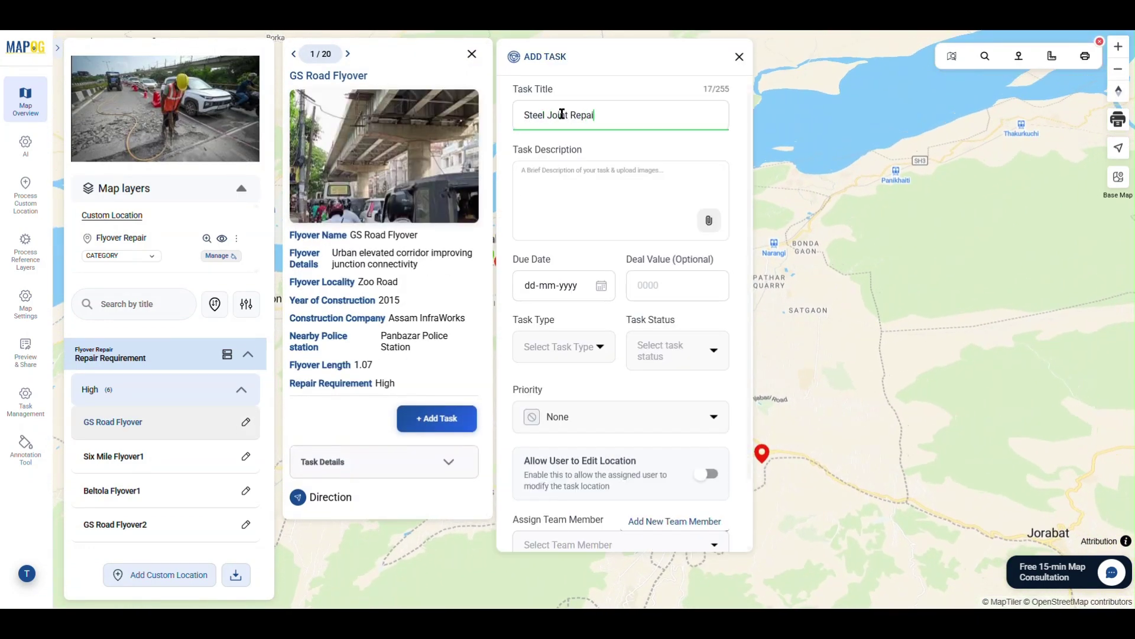
{"action": "type", "text": "ad Flyover"}
{"action": "left_click", "coordinate": [606, 178]}
{"action": "type", "text": "Steel Joint Repair using steel abrasion and heat layer amalgamat"}
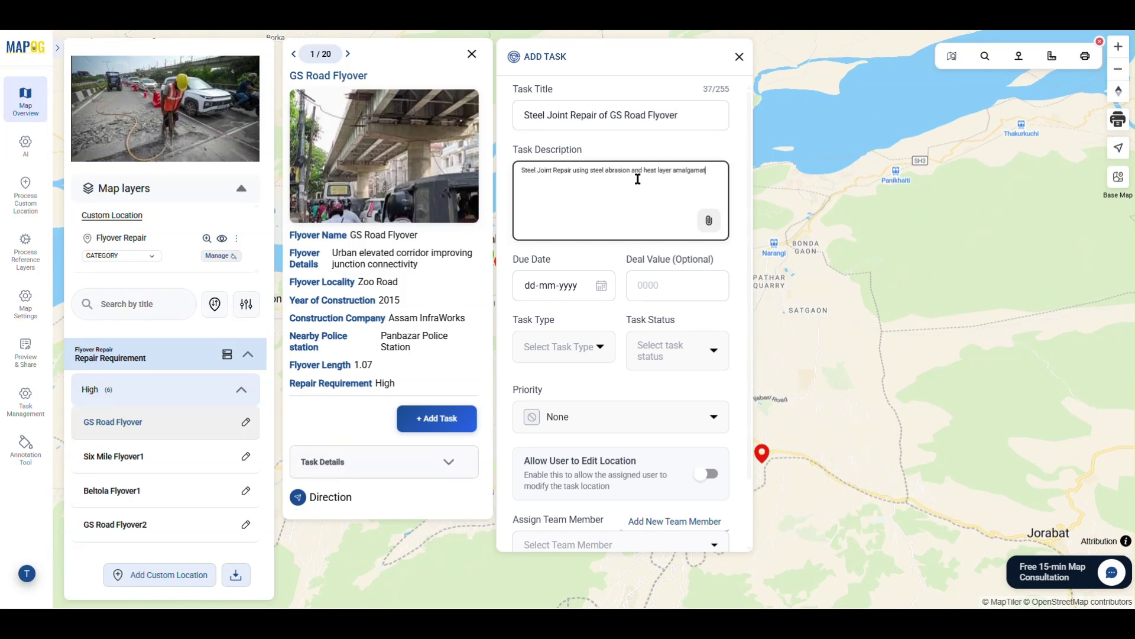
{"action": "type", "text": "ion."}
Step: Set the task's due date to 12-04-2026, its deal value to 200000 and its type to Repair
{"action": "left_click", "coordinate": [601, 285]}
{"action": "left_click", "coordinate": [667, 283]}
{"action": "left_click", "coordinate": [588, 354]}
{"action": "left_click", "coordinate": [555, 431]}
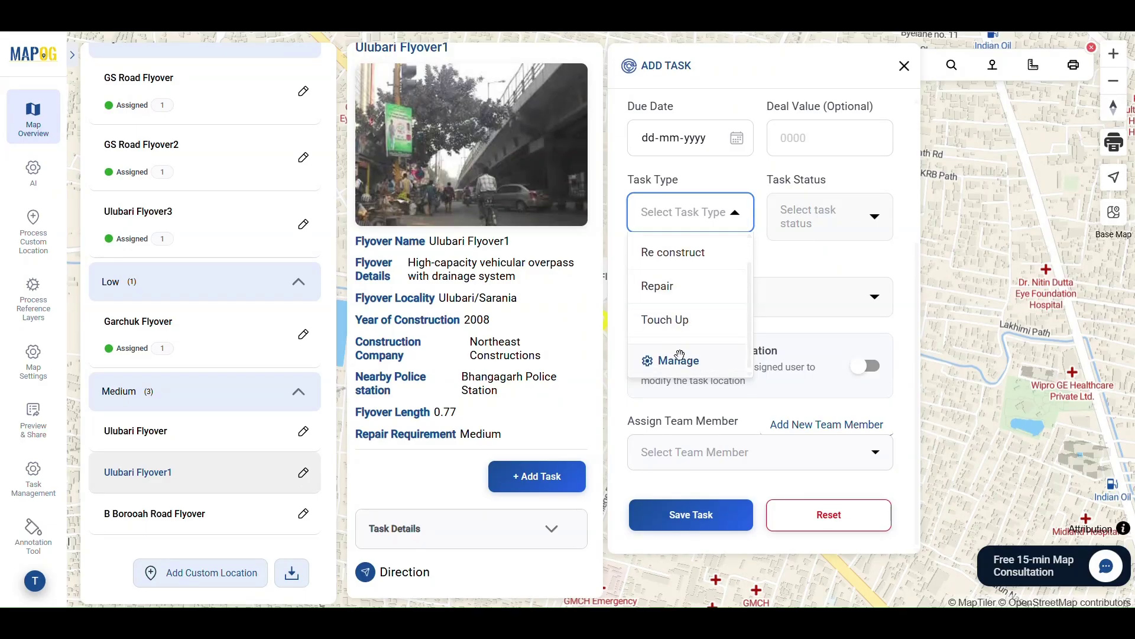
Step: Manage the task types and add a new one named Relocate
{"action": "left_click", "coordinate": [678, 358]}
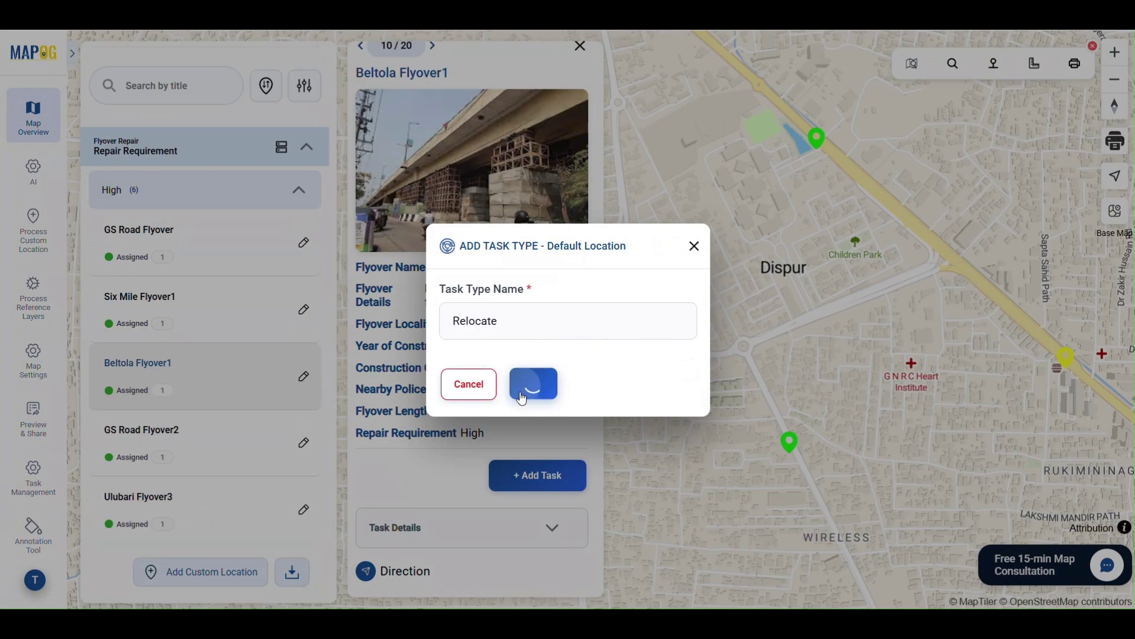
{"action": "left_click", "coordinate": [523, 386]}
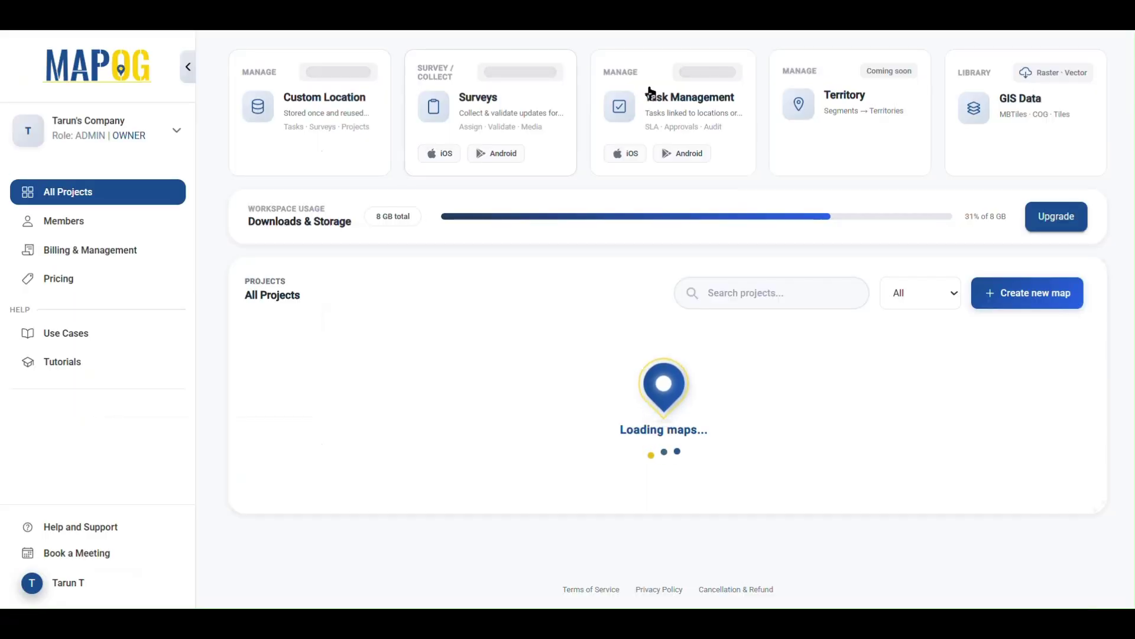
Step: Open the completion form setup in Task Management and set Flyover Repair to use a separate form for Each Task
{"action": "left_click", "coordinate": [649, 93]}
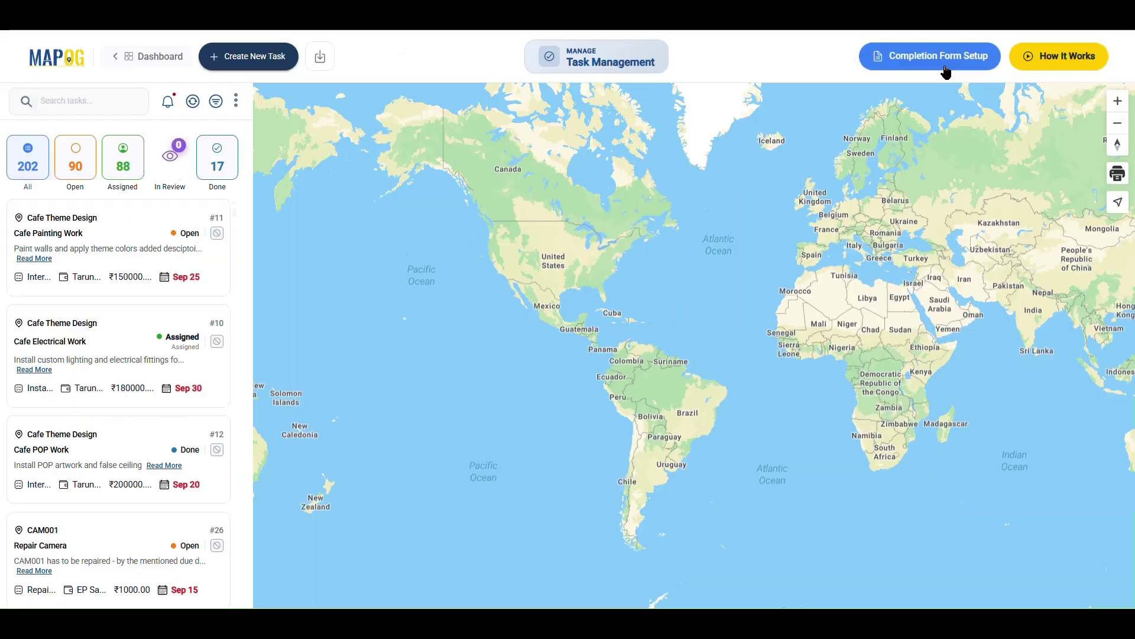
{"action": "left_click", "coordinate": [943, 65]}
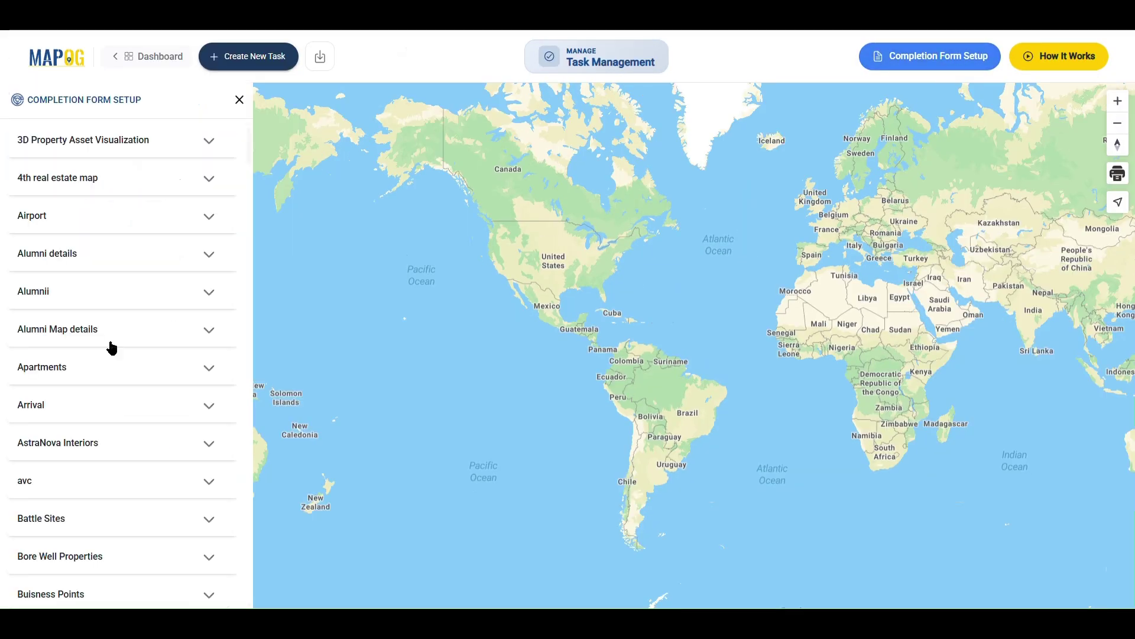
{"action": "scroll", "coordinate": [112, 348], "scroll_direction": "down", "scroll_amount": 20}
{"action": "left_click", "coordinate": [94, 371]}
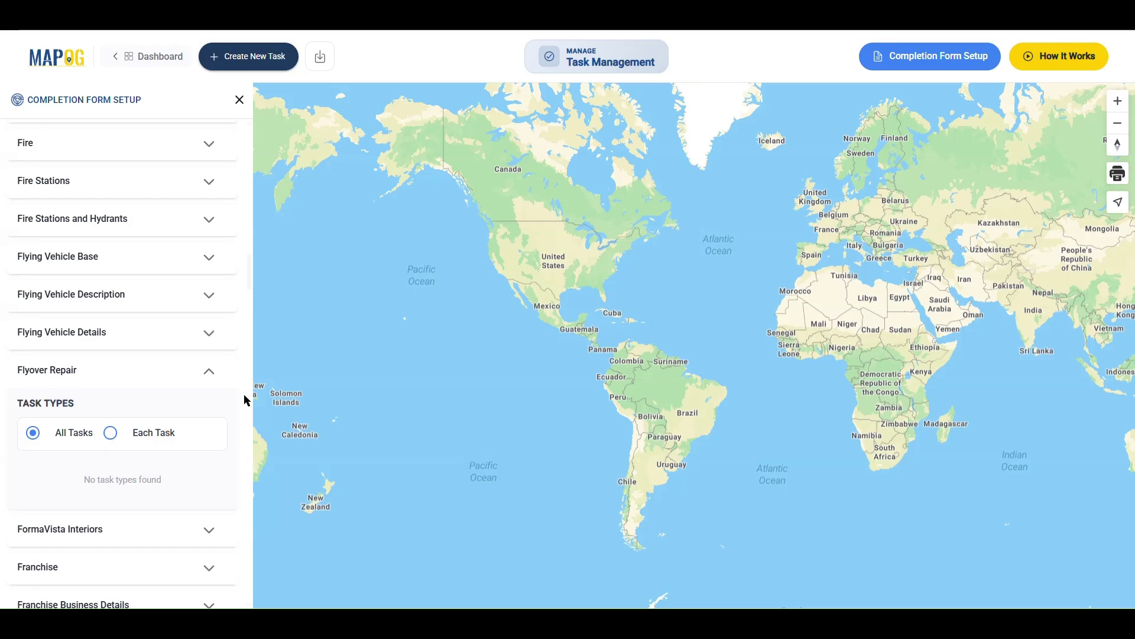
{"action": "left_click", "coordinate": [110, 432]}
{"action": "scroll", "coordinate": [106, 441], "scroll_direction": "down", "scroll_amount": 2}
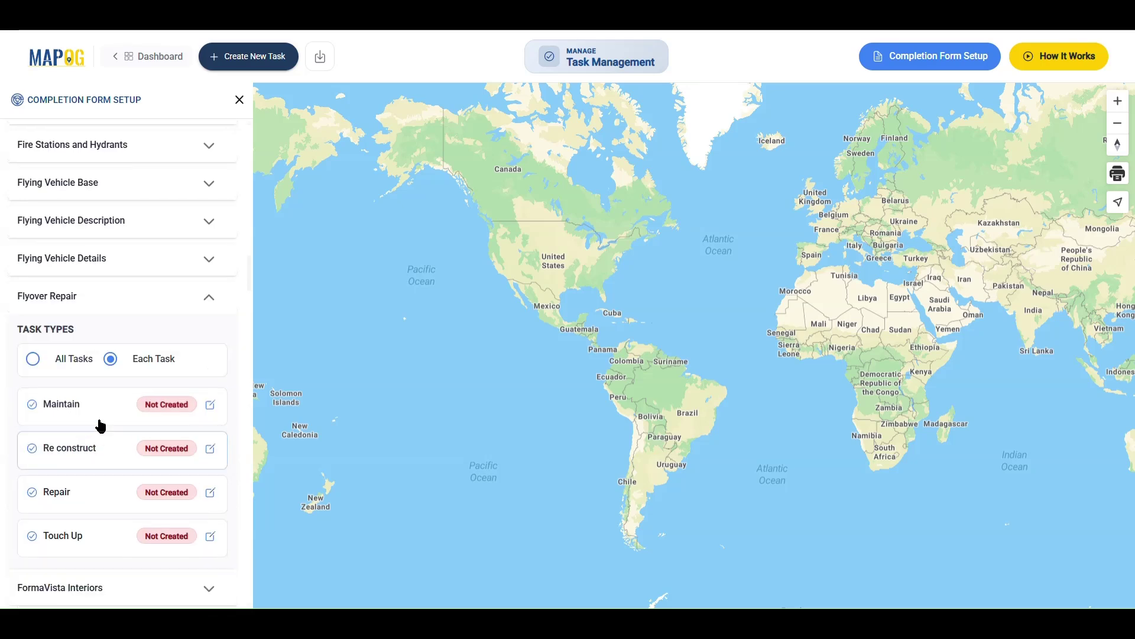
Step: Add the Text question "What kind of materials were is in the repair process?" to the Repair task type's completion form
{"action": "left_click", "coordinate": [83, 494]}
{"action": "left_click", "coordinate": [488, 233]}
{"action": "type", "text": "What kind of materials were is in the repair"}
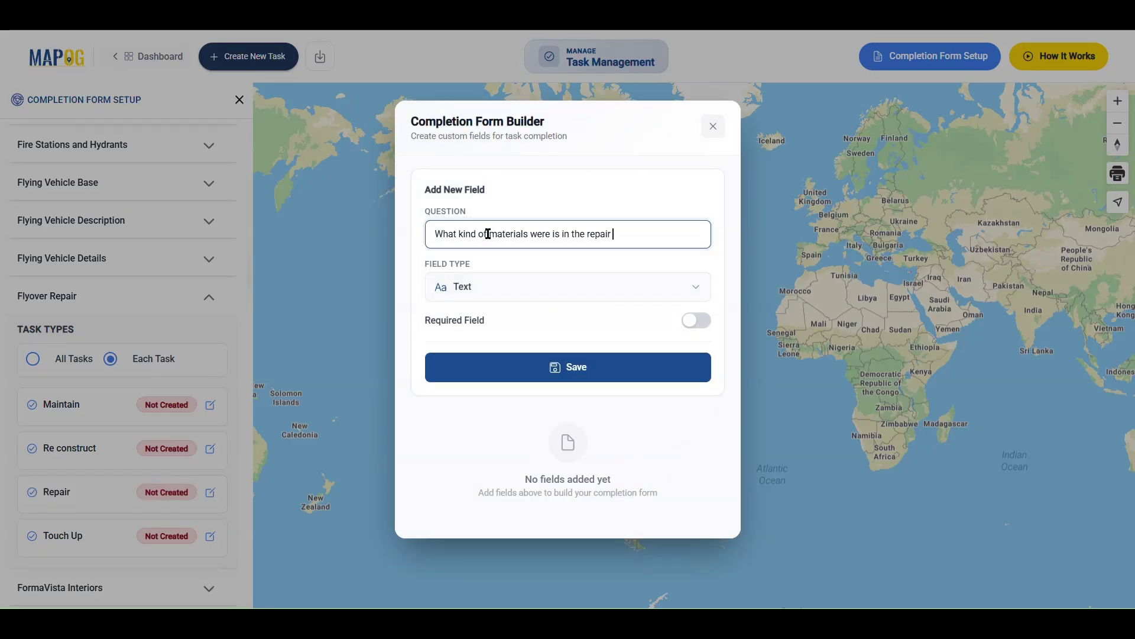
{"action": "type", "text": " process?"}
{"action": "left_click", "coordinate": [567, 286]}
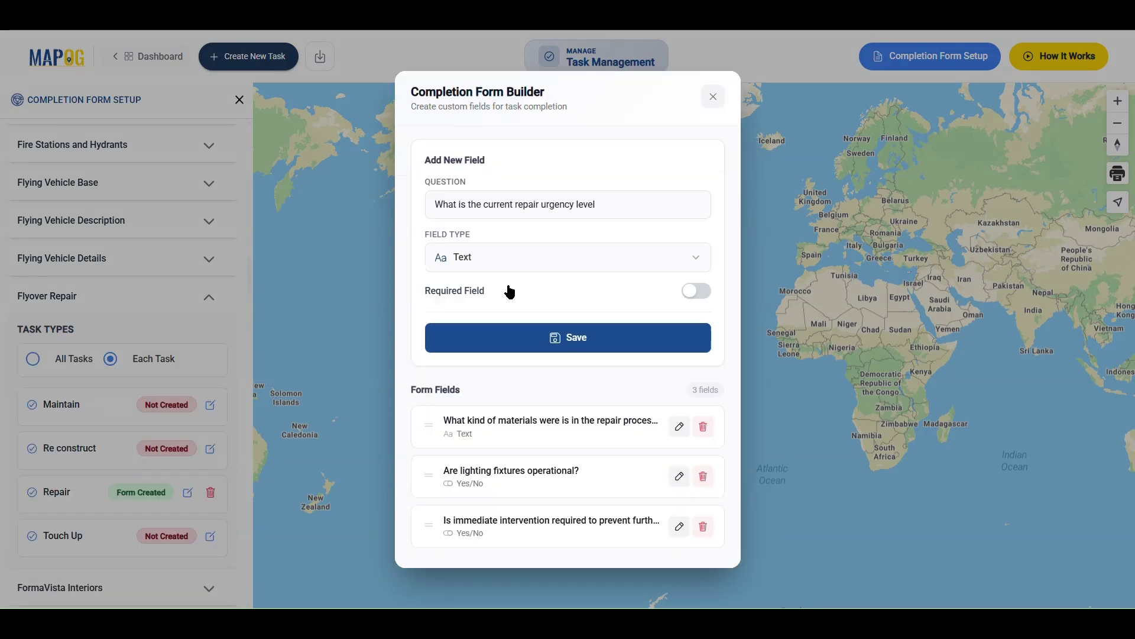
Step: Add the options High, Moderate and Low to the Single Select question "What is the current repair urgency level"
{"action": "type", "text": "High"}
{"action": "key", "text": "Return"}
{"action": "type", "text": "Mod"}
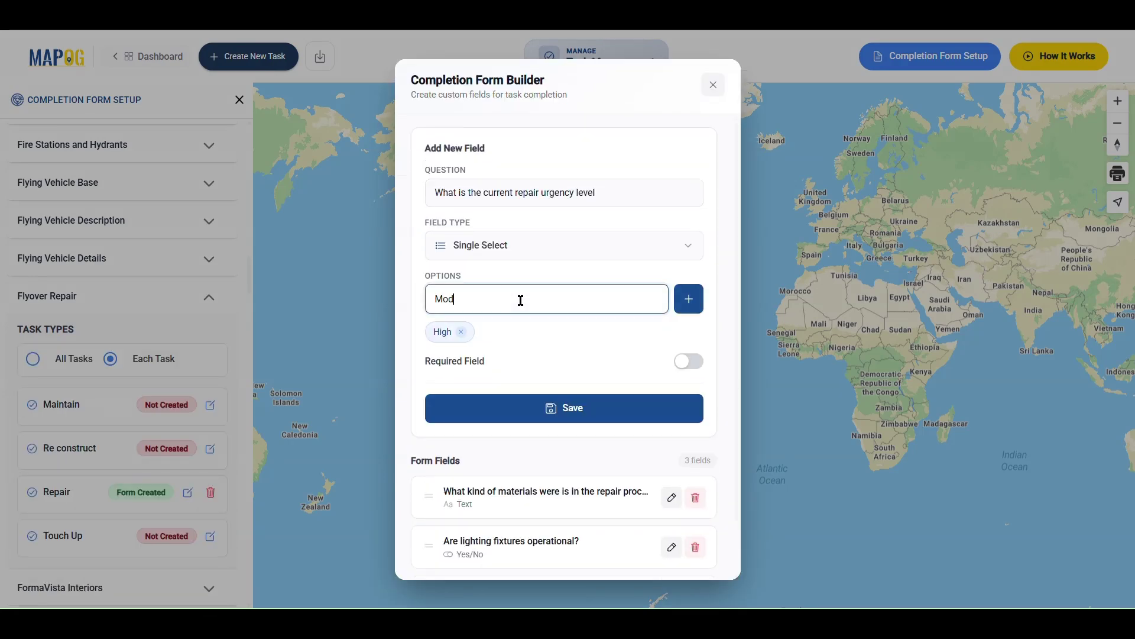
{"action": "type", "text": "erate"}
{"action": "key", "text": "Return"}
{"action": "type", "text": "Low"}
{"action": "key", "text": "Return"}
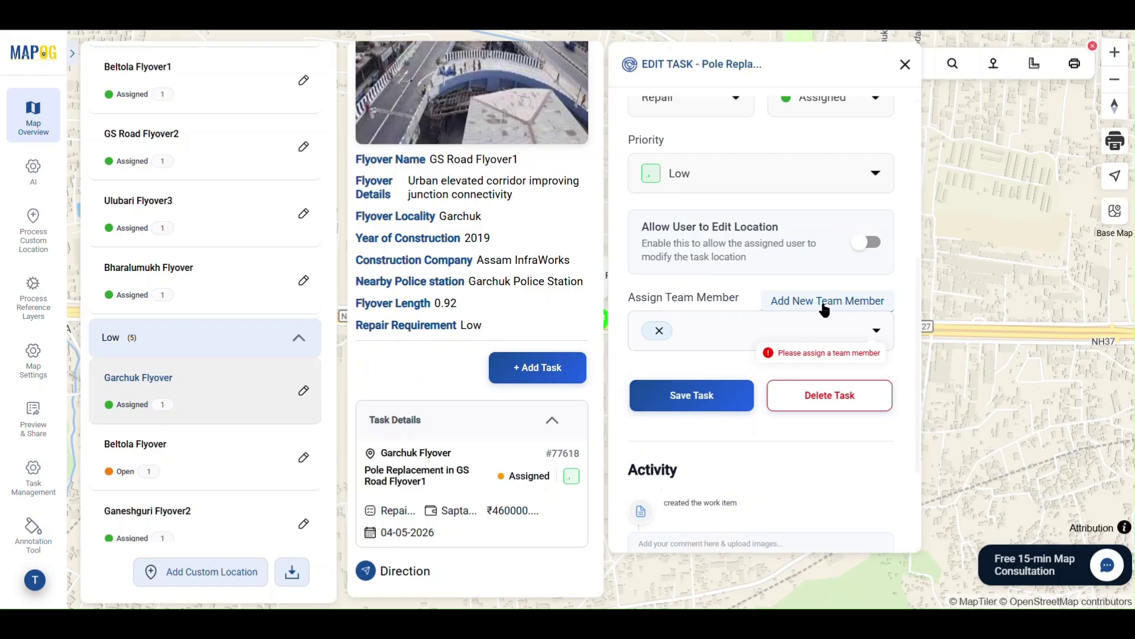
Step: Add a new team member from the Garchuk Flyover task, entering the user's email and the Admin role
{"action": "left_click", "coordinate": [825, 302]}
{"action": "key", "text": "ctrl+v"}
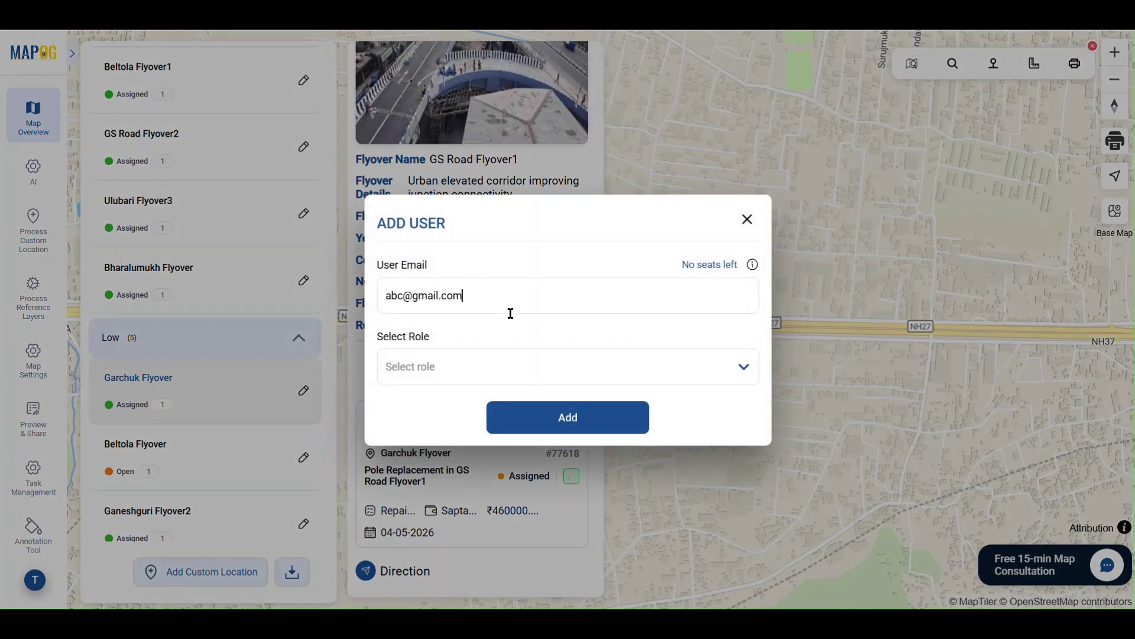
{"action": "left_click", "coordinate": [504, 369]}
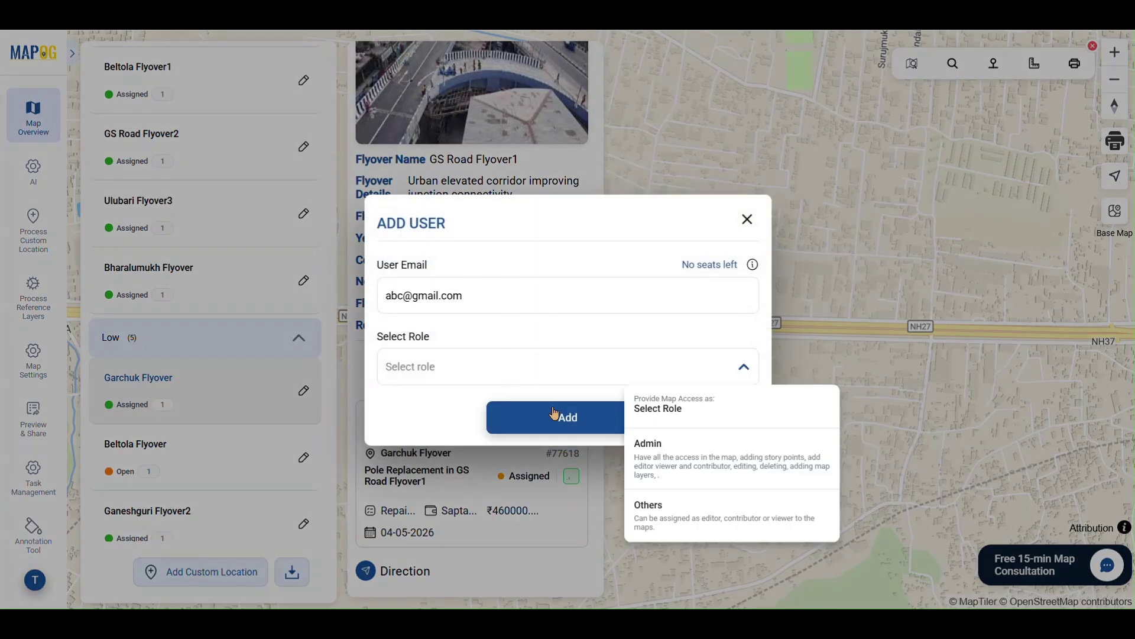
{"action": "left_click", "coordinate": [700, 448]}
{"action": "left_click", "coordinate": [582, 428]}
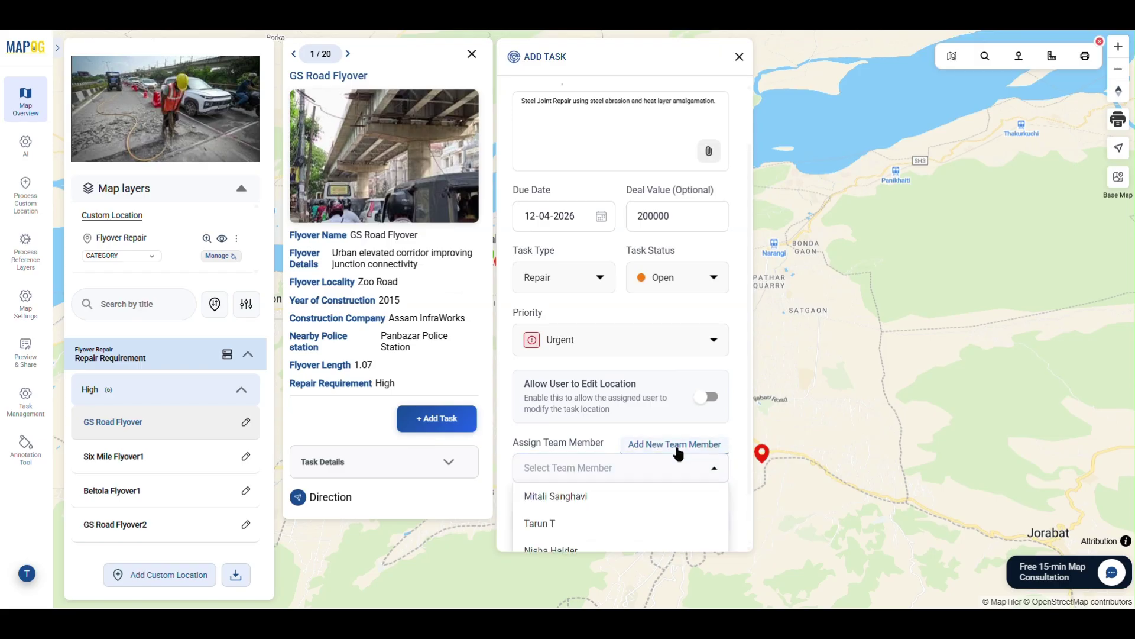
Step: Assign a team member from the list to the GS Road Flyover steel joint repair task
{"action": "scroll", "coordinate": [662, 488], "scroll_direction": "down", "scroll_amount": 5}
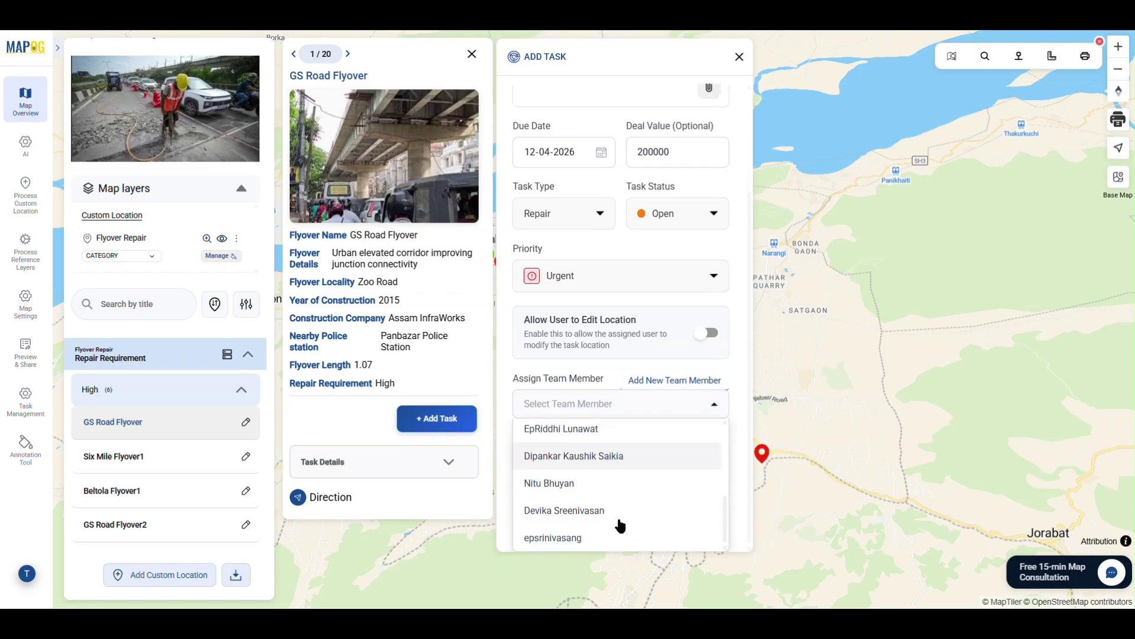
{"action": "left_click", "coordinate": [606, 523]}
{"action": "left_click", "coordinate": [600, 520]}
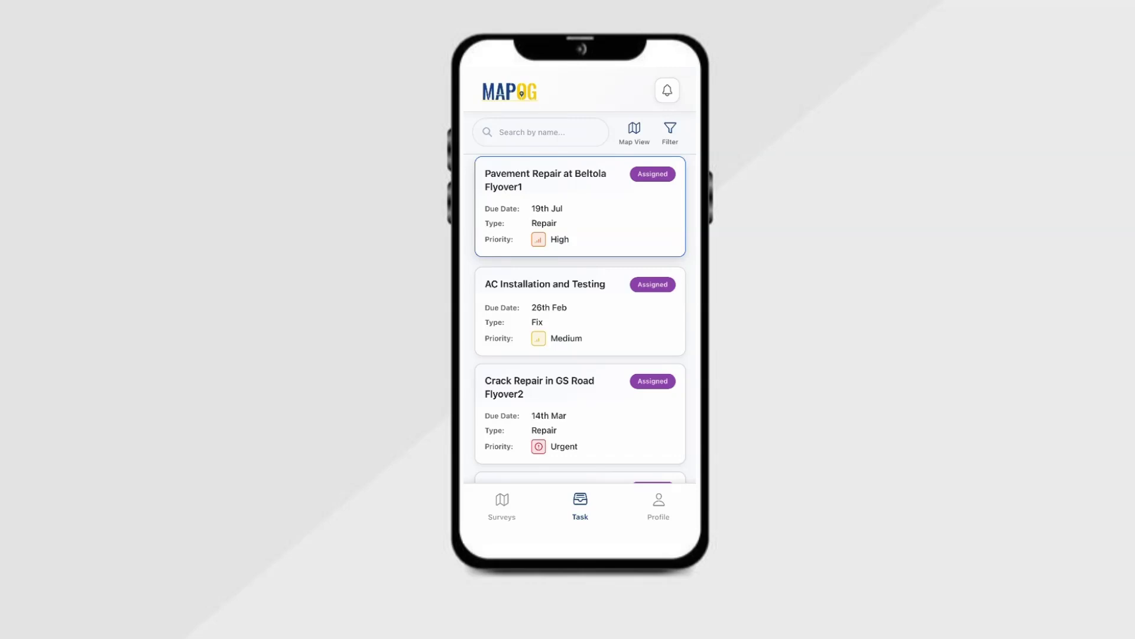
Step: Set the status of the Pavement Repair at Beltola Flyover1 task to Started
{"action": "left_click", "coordinate": [580, 207]}
{"action": "scroll", "coordinate": [580, 317], "scroll_direction": "down", "scroll_amount": 3}
{"action": "left_click", "coordinate": [580, 319]}
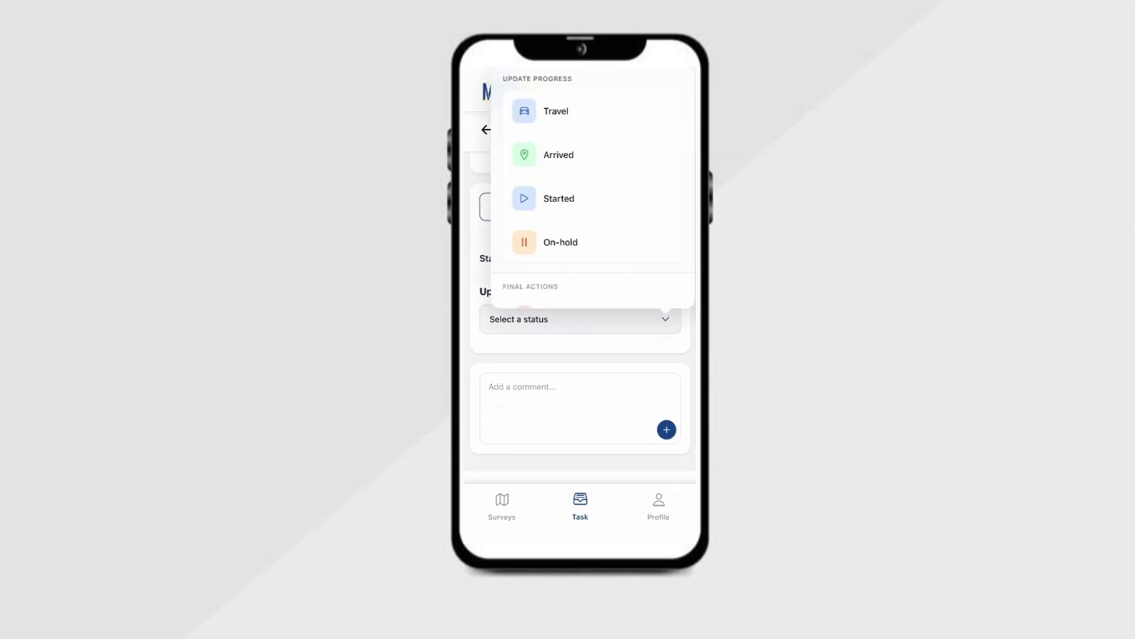
{"action": "left_click", "coordinate": [556, 110]}
Step: Write the comment "Work on Progress" on the Pavement Repair at Beltola Flyover1 task
{"action": "left_click", "coordinate": [580, 408]}
{"action": "type", "text": "Work"}
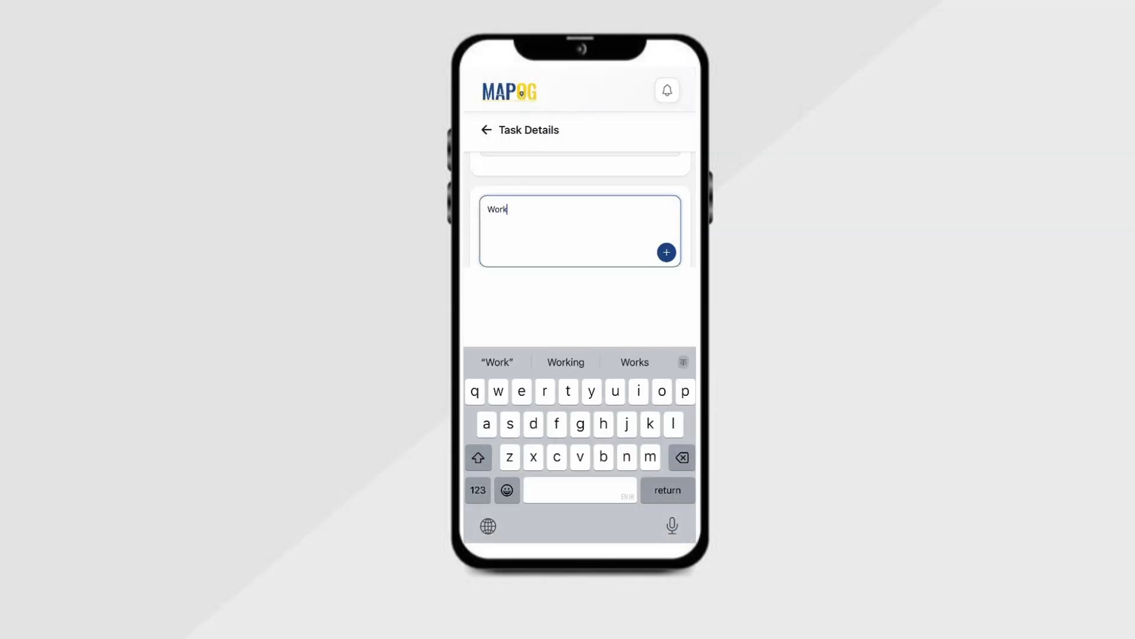
{"action": "type", "text": " on Progress"}
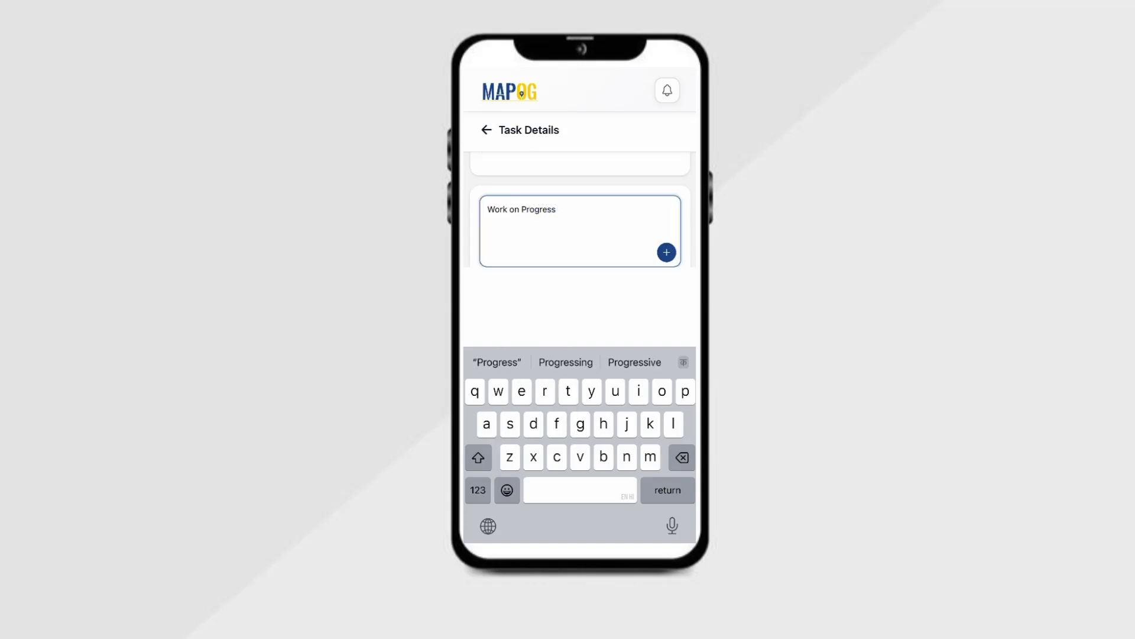
{"action": "left_click", "coordinate": [580, 306]}
Step: Attach the photo of the flyover repair workers from the phone's photo library to the comment and submit it
{"action": "left_click", "coordinate": [666, 401]}
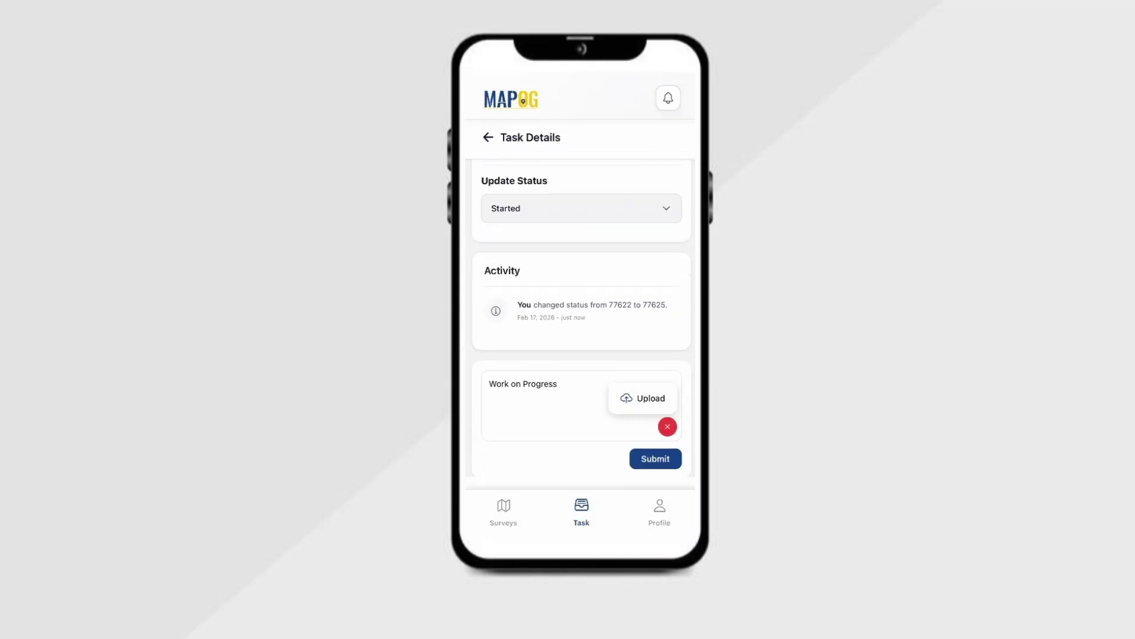
{"action": "left_click", "coordinate": [651, 398]}
{"action": "left_click", "coordinate": [591, 314]}
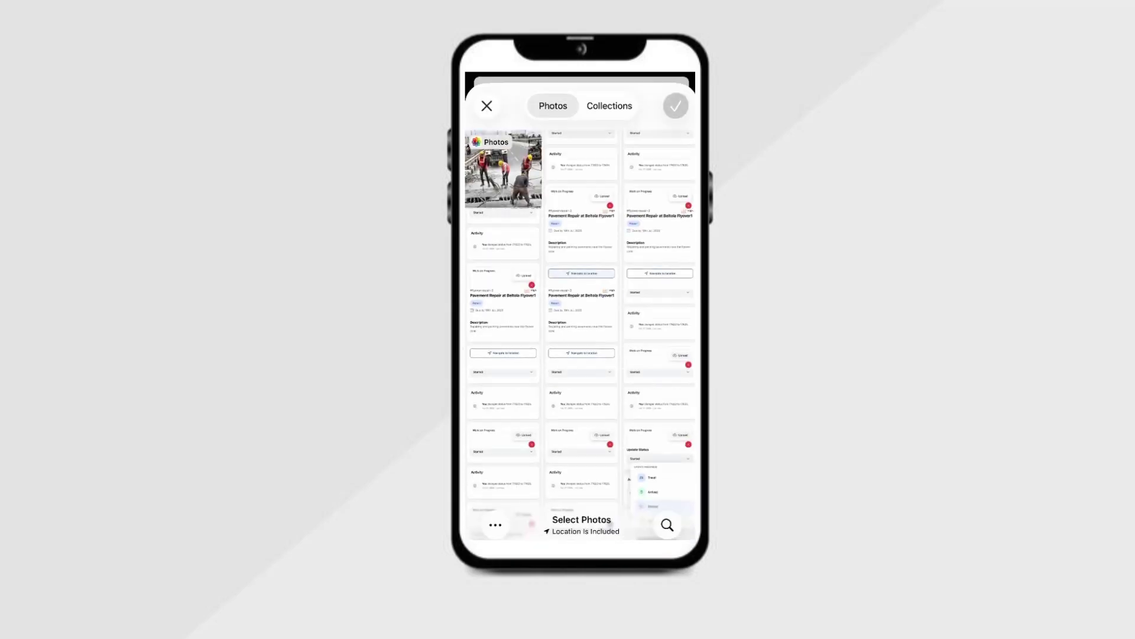
{"action": "left_click", "coordinate": [502, 170]}
{"action": "left_click", "coordinate": [674, 107]}
{"action": "scroll", "coordinate": [581, 331], "scroll_direction": "down", "scroll_amount": 2}
{"action": "left_click", "coordinate": [661, 441]}
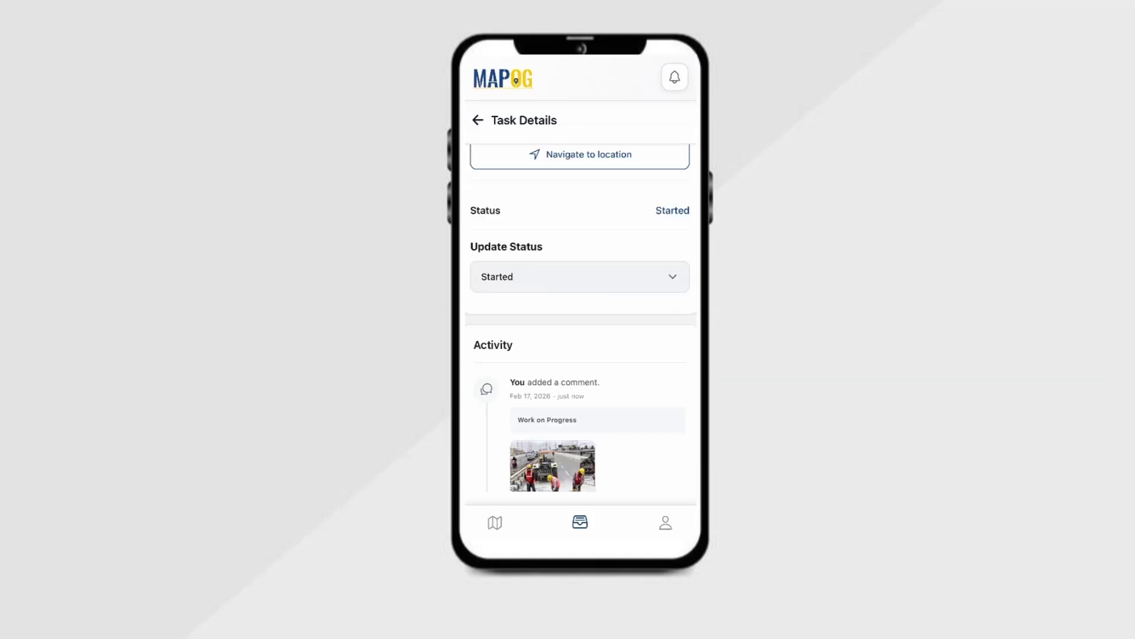
Step: Update the pavement repair task's status to Completed and bring up its completion form
{"action": "left_click", "coordinate": [579, 277]}
{"action": "scroll", "coordinate": [593, 414], "scroll_direction": "down", "scroll_amount": 3}
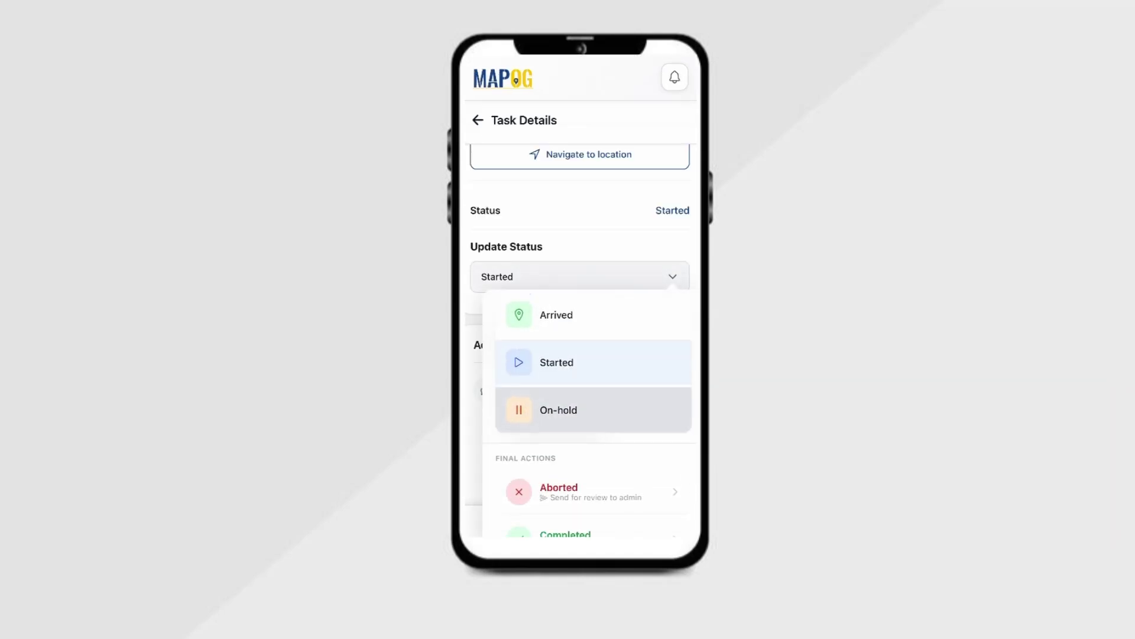
{"action": "left_click", "coordinate": [566, 487]}
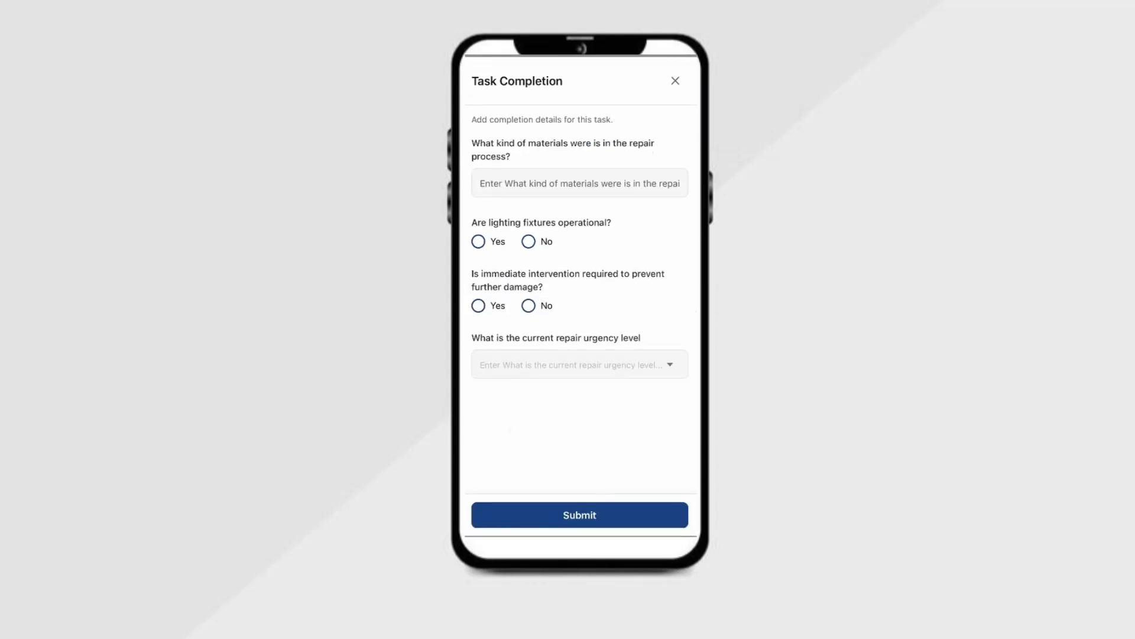
Step: Enter "High grade aluminium and steel" as the repair materials, answer Yes to both the lighting and immediate intervention questions, and open the urgency level choices
{"action": "left_click", "coordinate": [580, 167]}
{"action": "type", "text": "High grade aluminium and steel"}
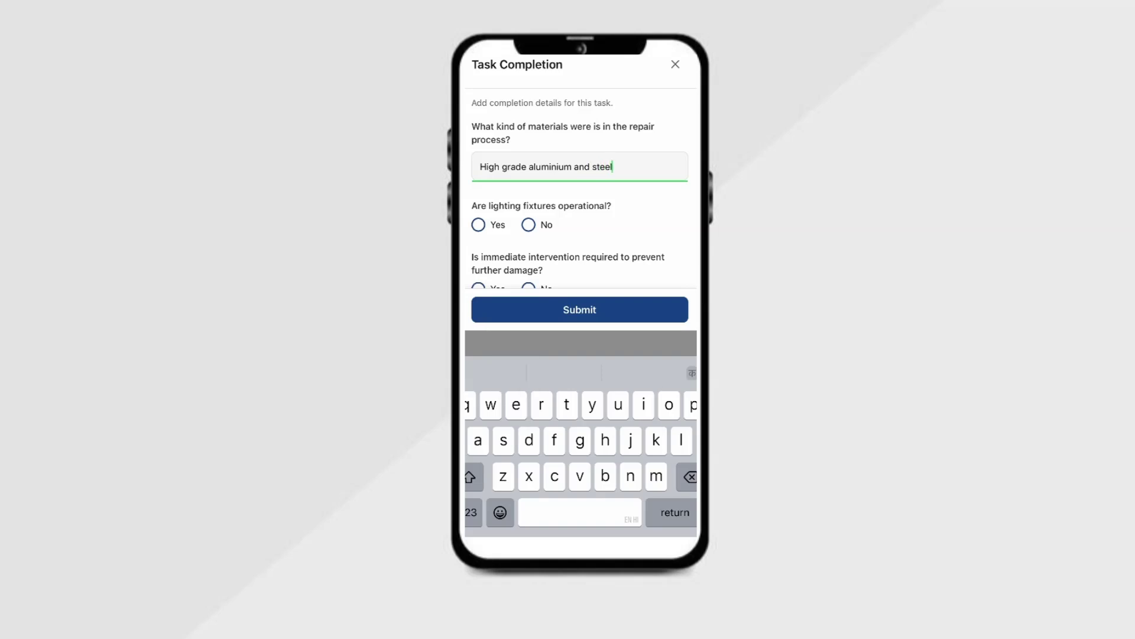
{"action": "scroll", "coordinate": [580, 200], "scroll_direction": "down", "scroll_amount": 1}
{"action": "left_click", "coordinate": [479, 181]}
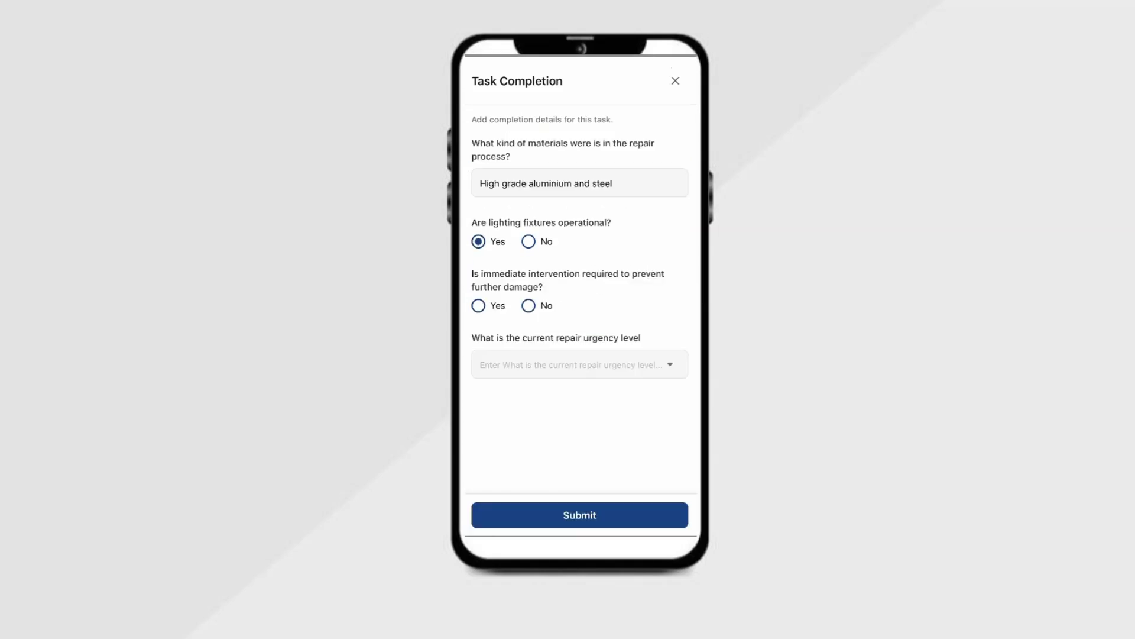
{"action": "left_click", "coordinate": [479, 305]}
{"action": "left_click", "coordinate": [580, 363]}
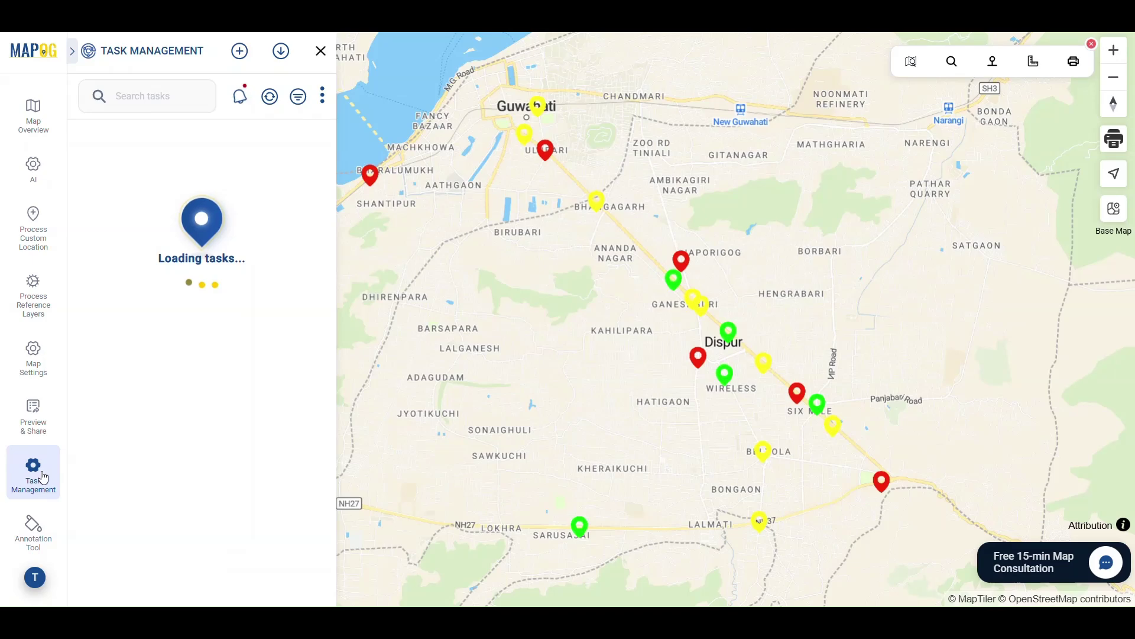
Step: Look through the flyover tasks in Task Management and filter the task list
{"action": "scroll", "coordinate": [215, 357], "scroll_direction": "down", "scroll_amount": 4}
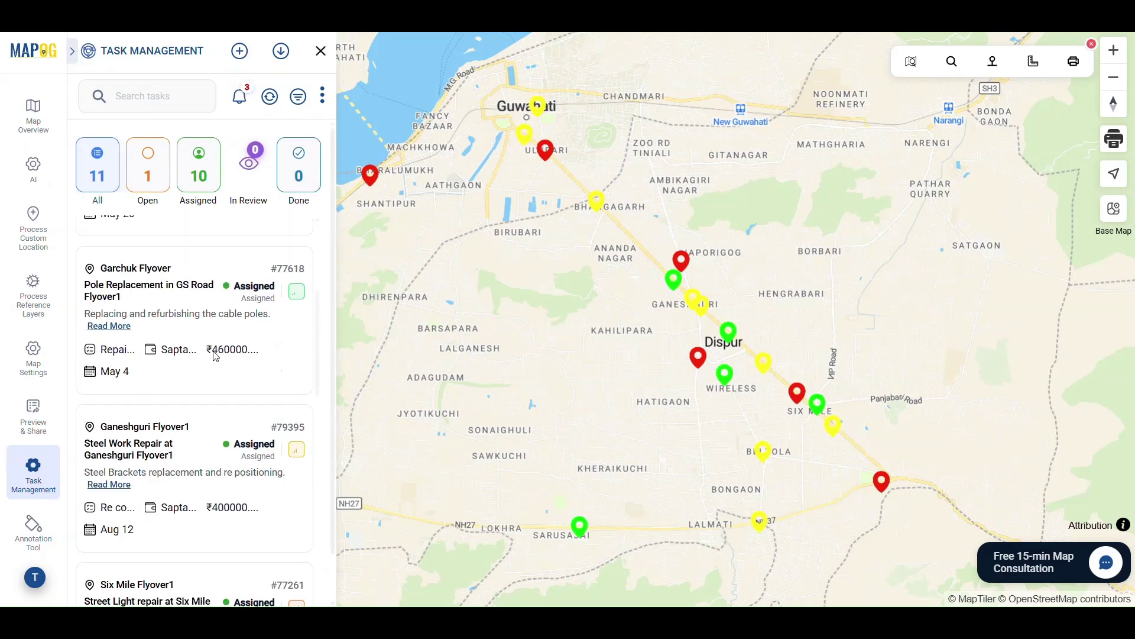
{"action": "scroll", "coordinate": [215, 357], "scroll_direction": "up", "scroll_amount": 3}
{"action": "left_click", "coordinate": [298, 97]}
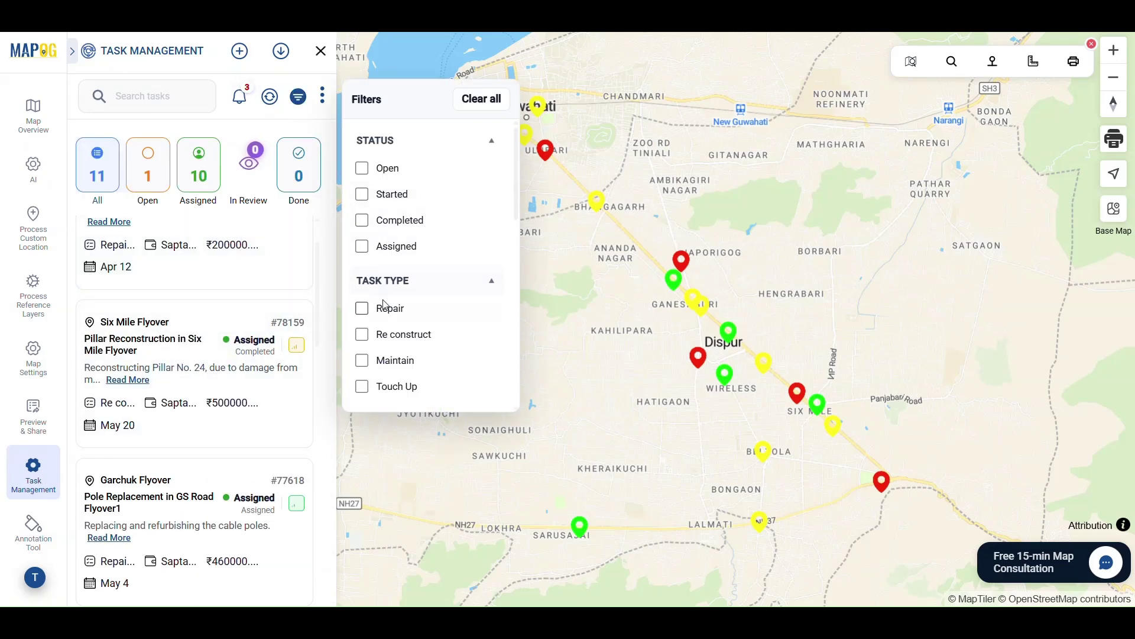
{"action": "scroll", "coordinate": [385, 305], "scroll_direction": "down", "scroll_amount": 3}
{"action": "left_click", "coordinate": [362, 214]}
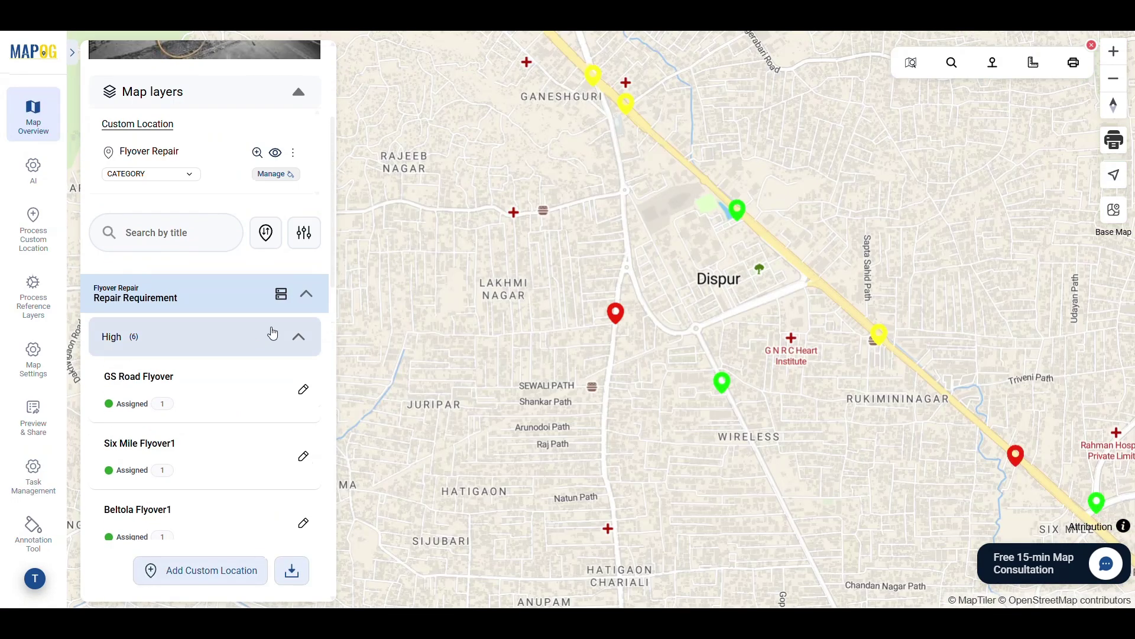
Step: Open Beltola Flyover1 from the High repair requirement group and expand its task details
{"action": "scroll", "coordinate": [248, 355], "scroll_direction": "down", "scroll_amount": 3}
{"action": "left_click", "coordinate": [203, 373]}
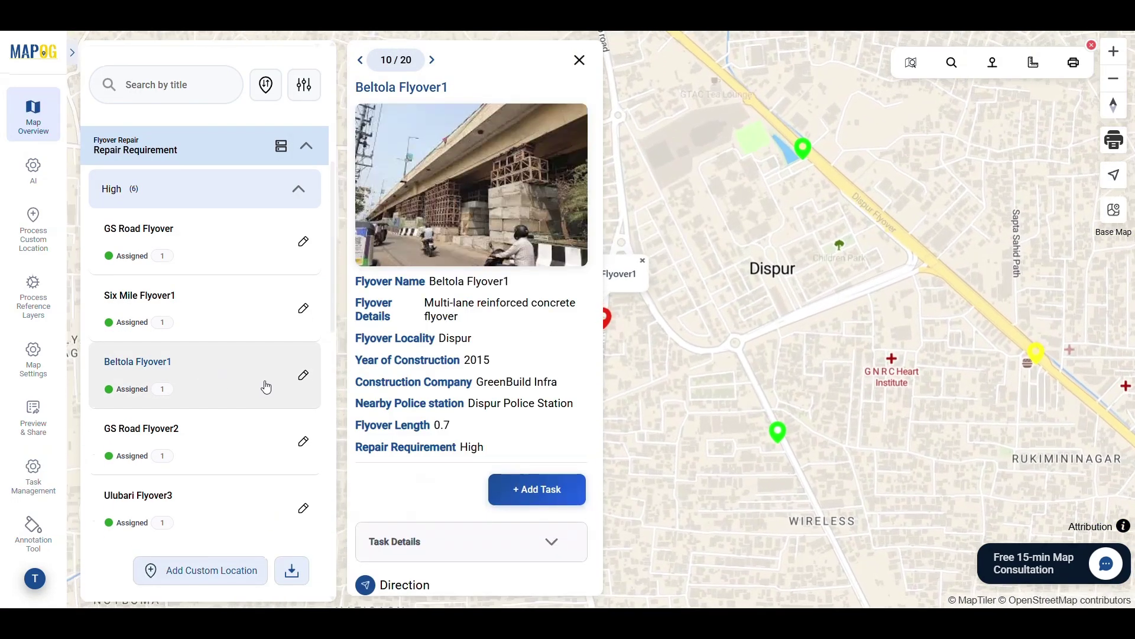
{"action": "left_click", "coordinate": [456, 532]}
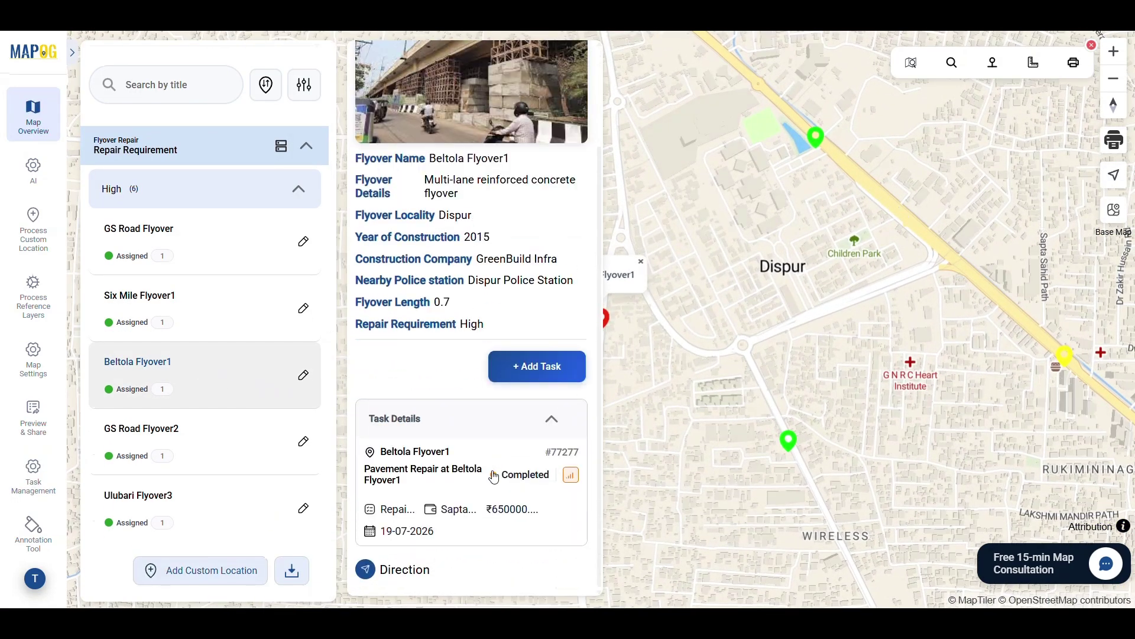
Step: Open the Pavement Repair task of Beltola Flyover1 and review its activity history, including the comment photo and form submission data
{"action": "left_click", "coordinate": [475, 457]}
{"action": "scroll", "coordinate": [739, 372], "scroll_direction": "down", "scroll_amount": 5}
{"action": "scroll", "coordinate": [739, 371], "scroll_direction": "down", "scroll_amount": 5}
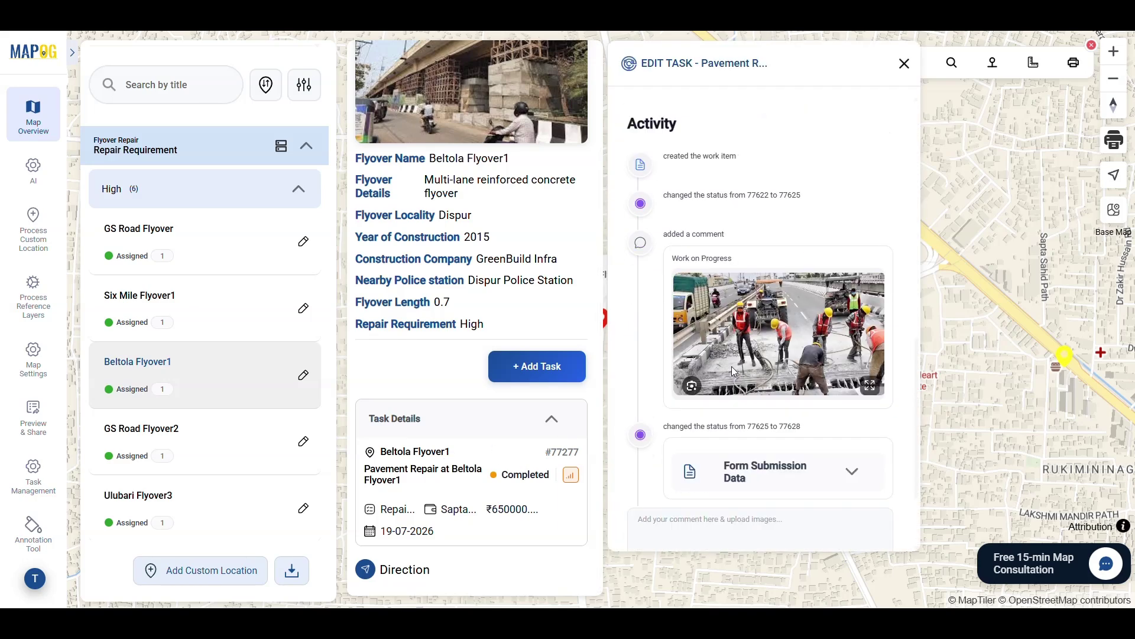
{"action": "scroll", "coordinate": [718, 353], "scroll_direction": "up", "scroll_amount": 2}
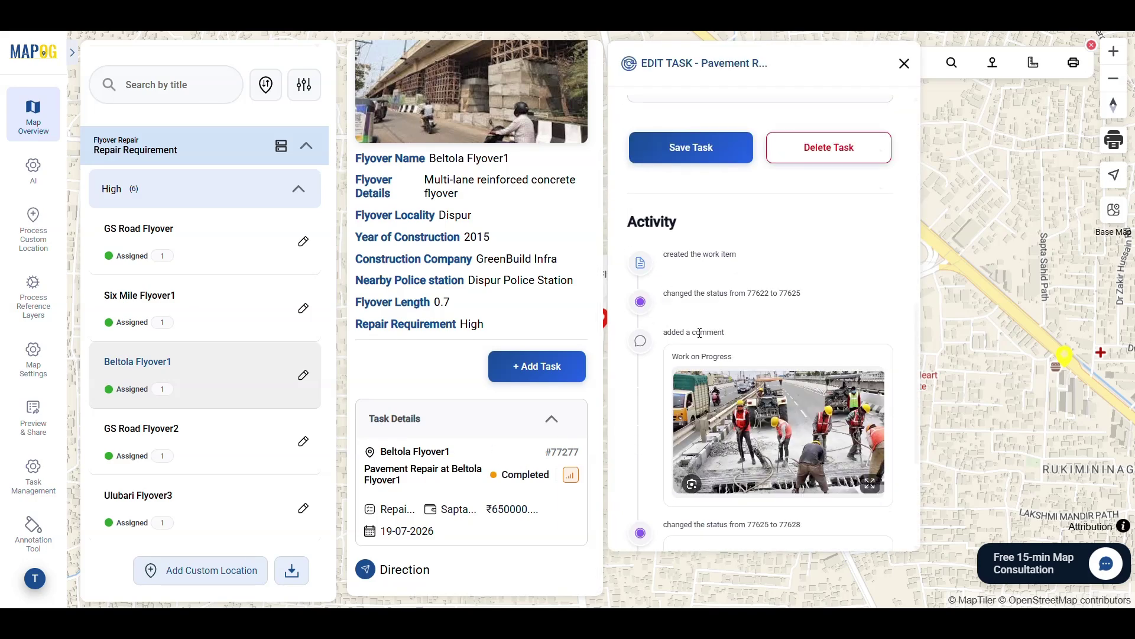
{"action": "scroll", "coordinate": [695, 335], "scroll_direction": "down", "scroll_amount": 4}
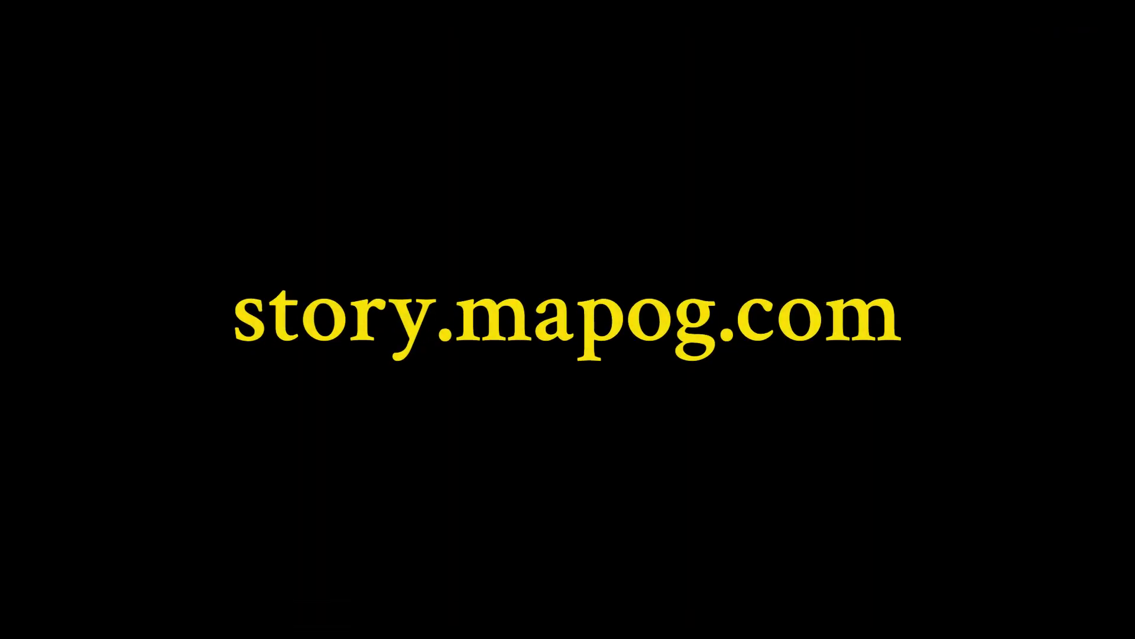